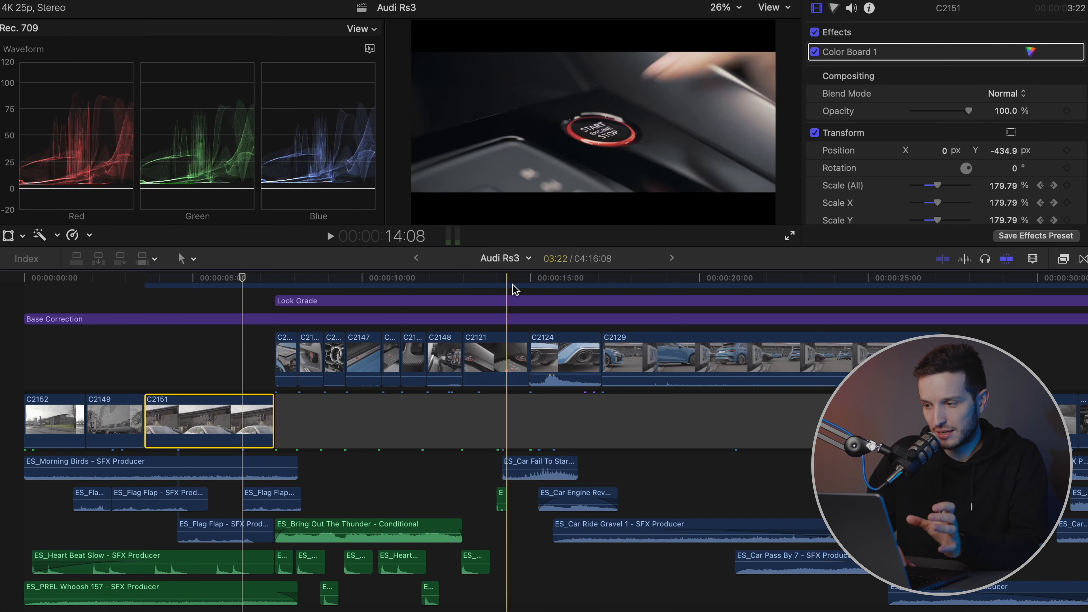
Preview clip C2151 with Transform turned off, playing it through to its end, and turn Transform back on
scroll(828, 137, "down", 3)
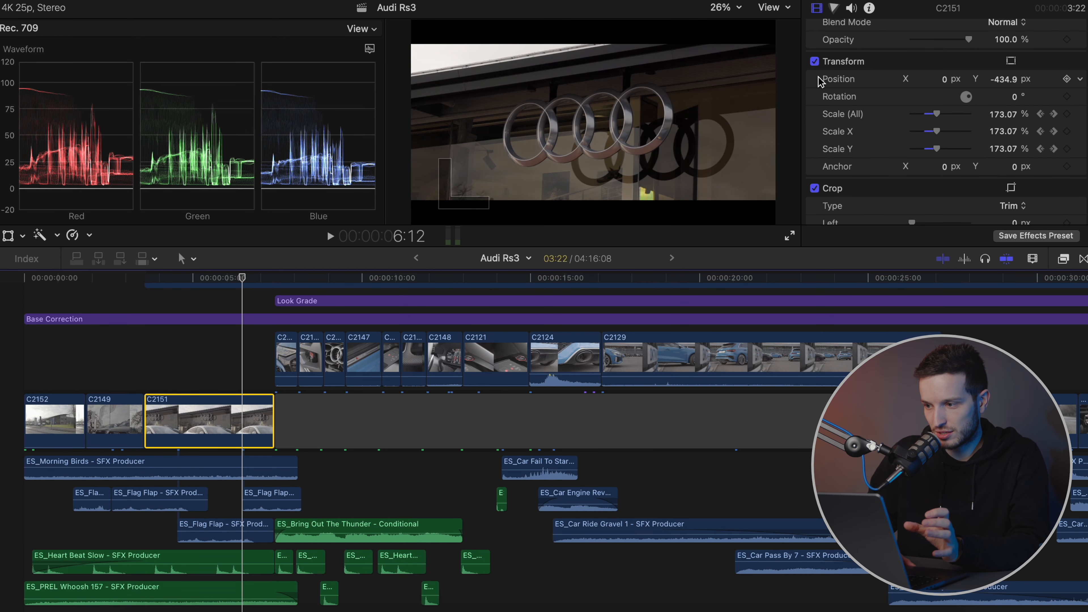
left_click(814, 61)
key("space")
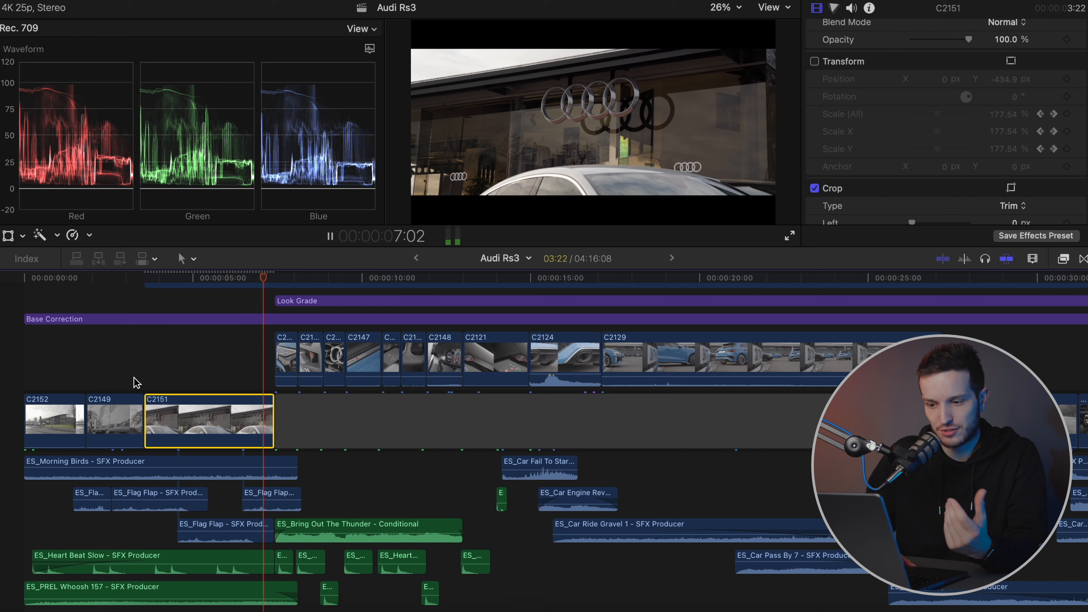
key("space")
left_click(814, 61)
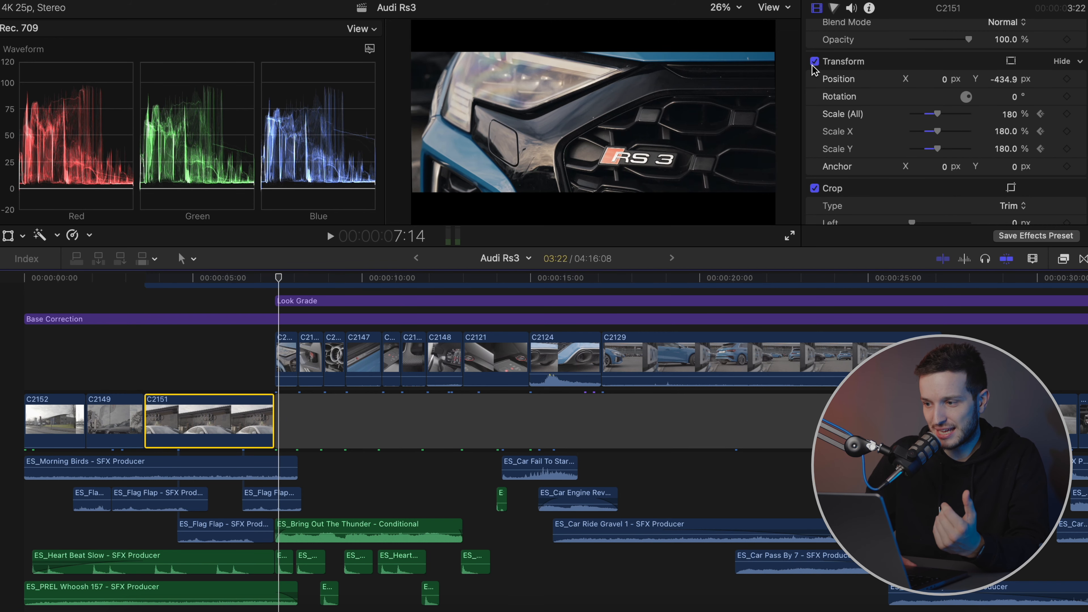
Play clip C2151 from its start to review the scale animation with Transform enabled
left_click(145, 352)
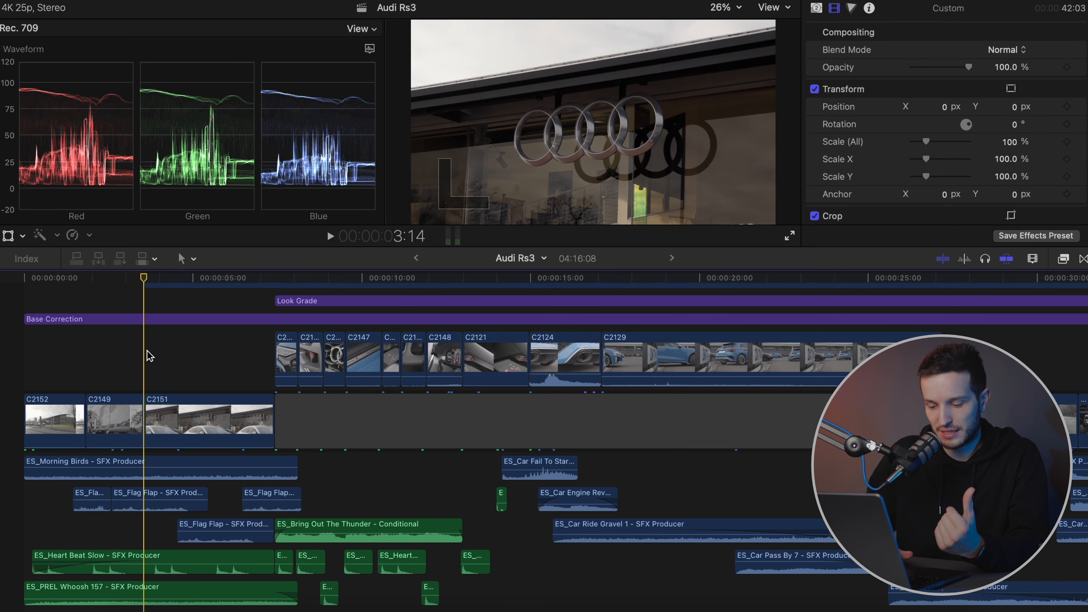
key("space")
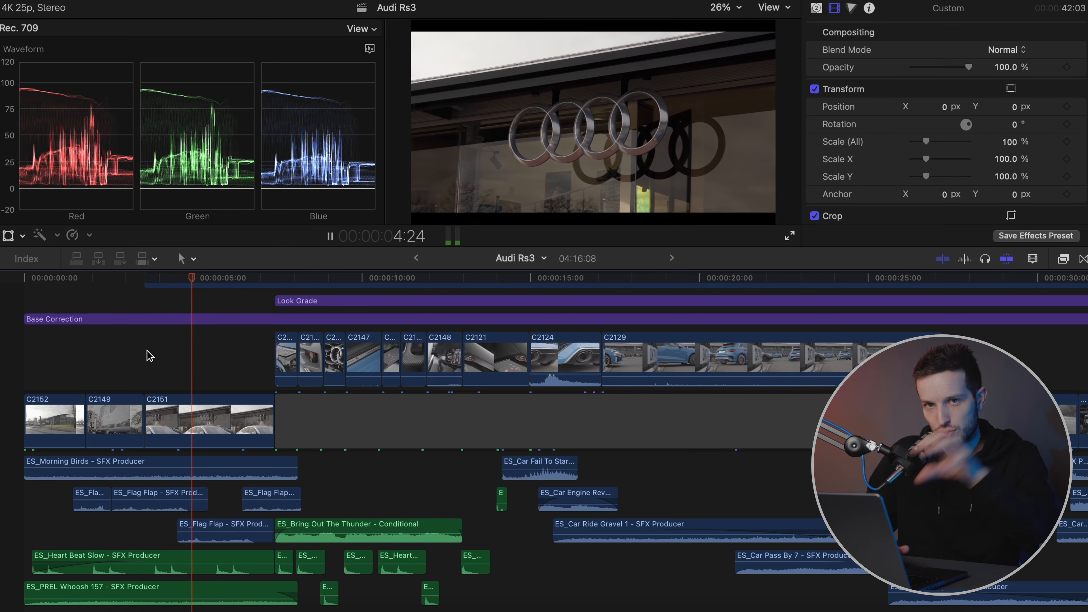
key("space")
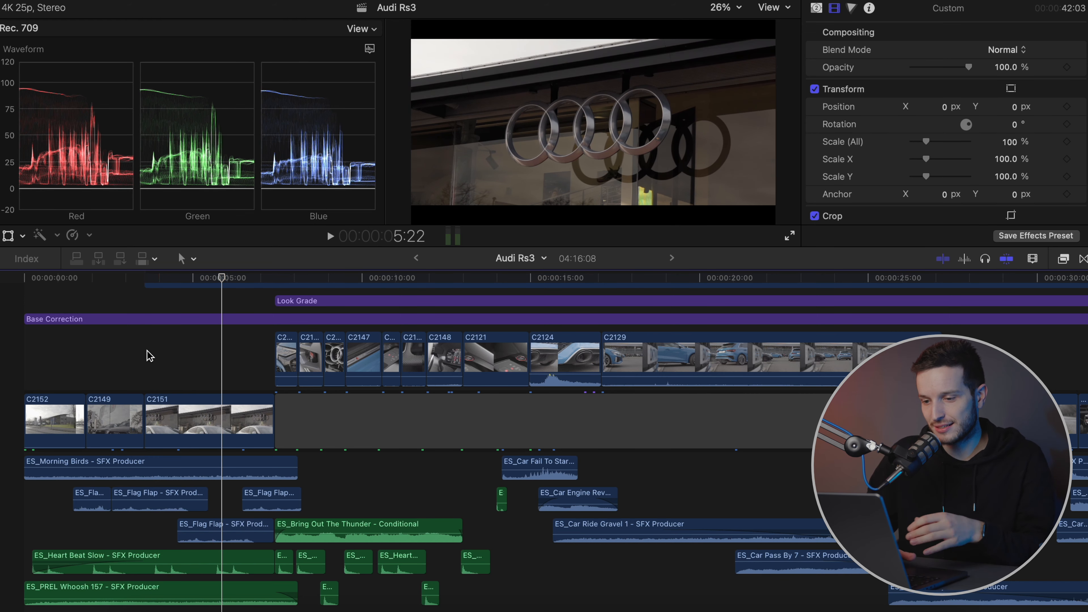
Select both Custom letterbox bar clips above the adjustment layers and show their whole length in the timeline
scroll(237, 385, "up", 5)
left_click(134, 277)
left_click(170, 304)
left_click(214, 352, "super")
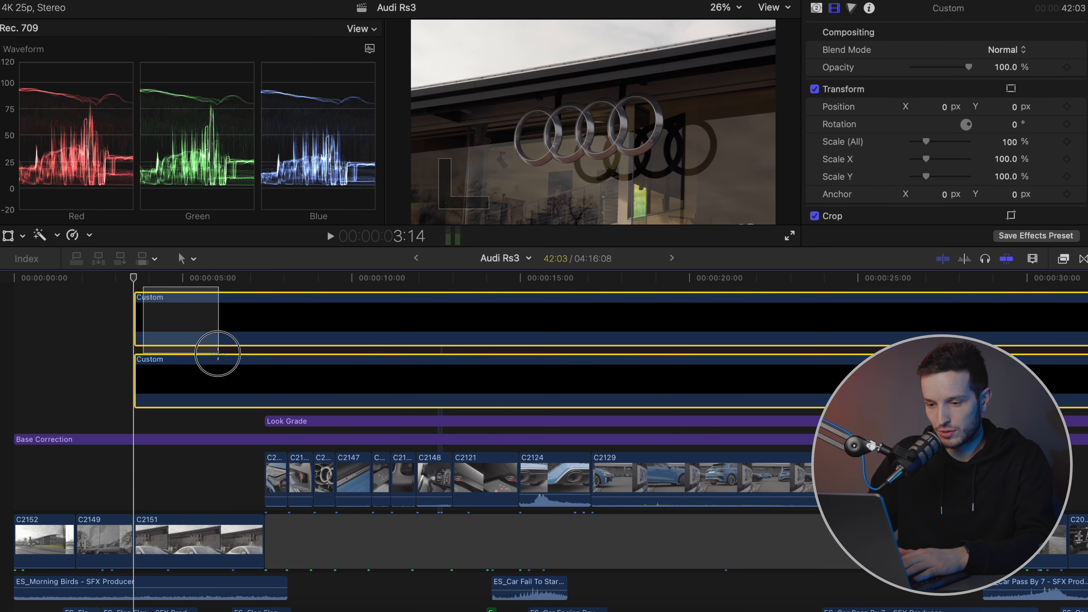
key("super+minus")
key("super+minus")
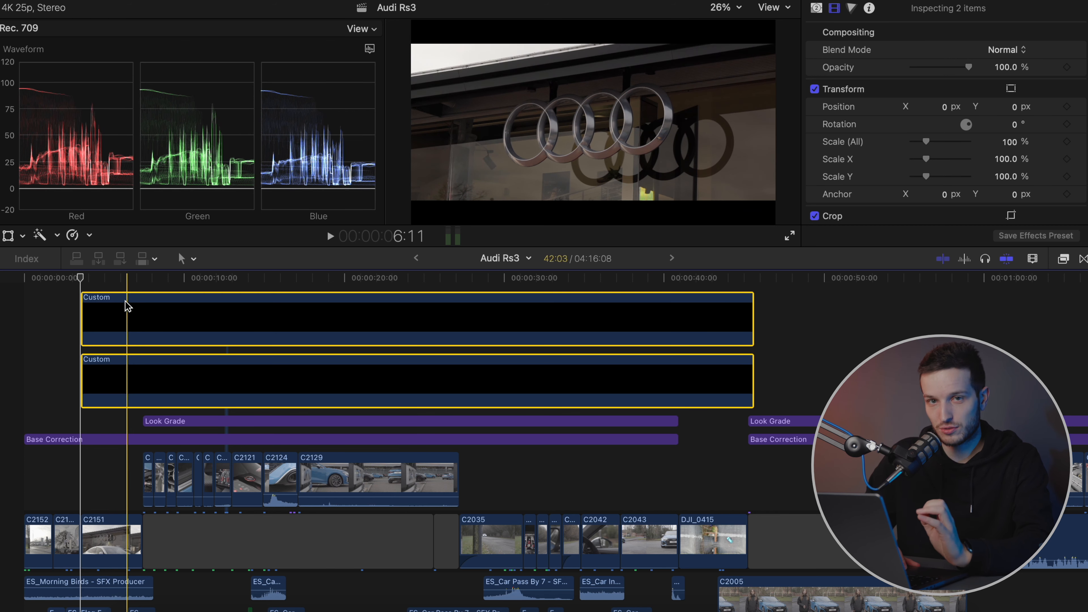
Select clip C2129 and play through it to review the shot of the passing blue car
left_click(300, 480)
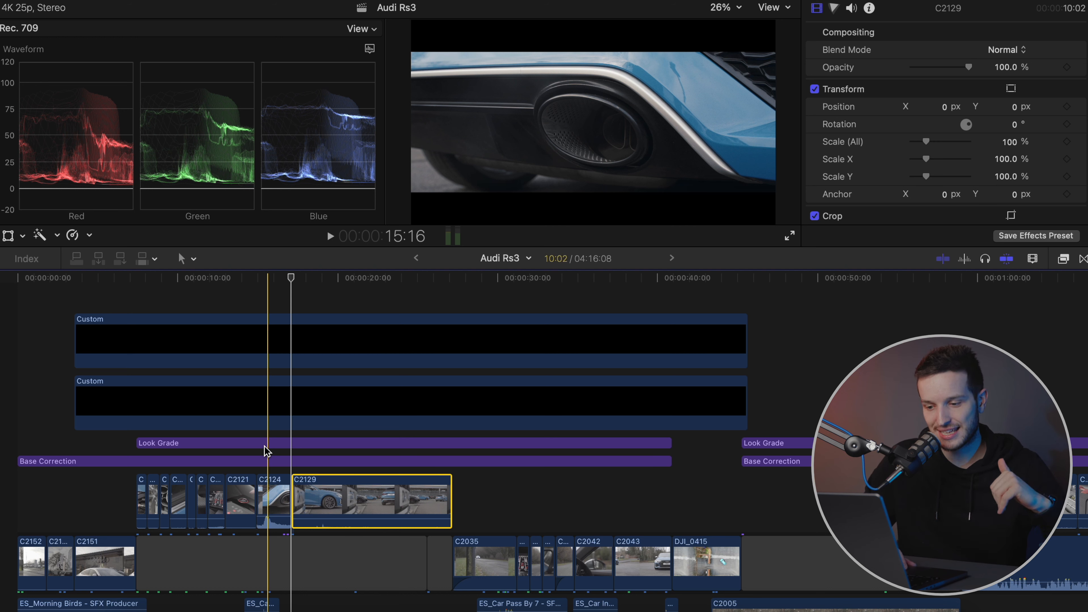
key("space")
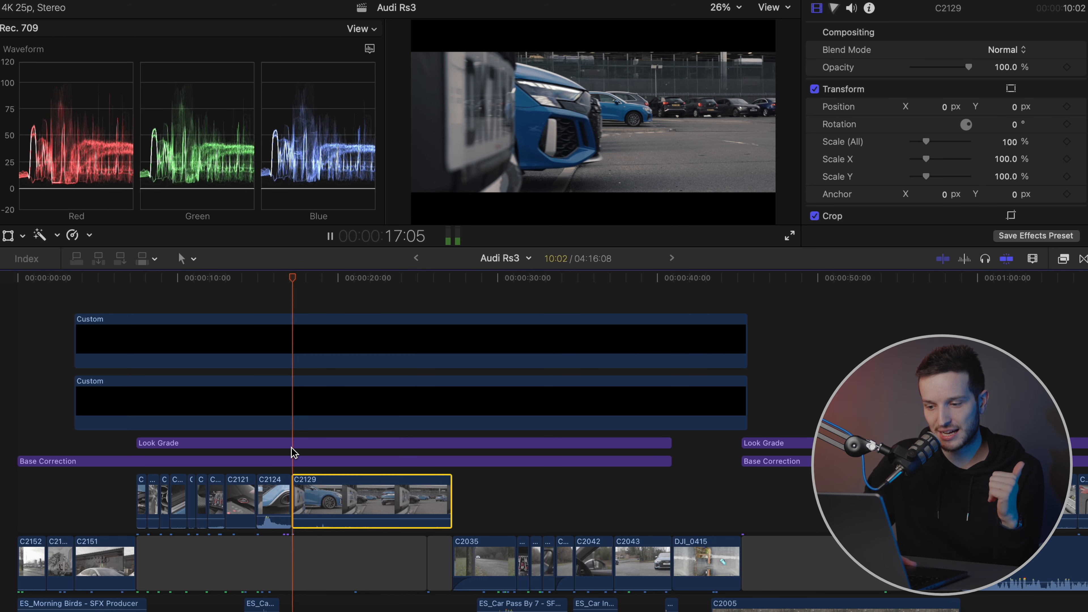
key("space")
left_click(370, 436)
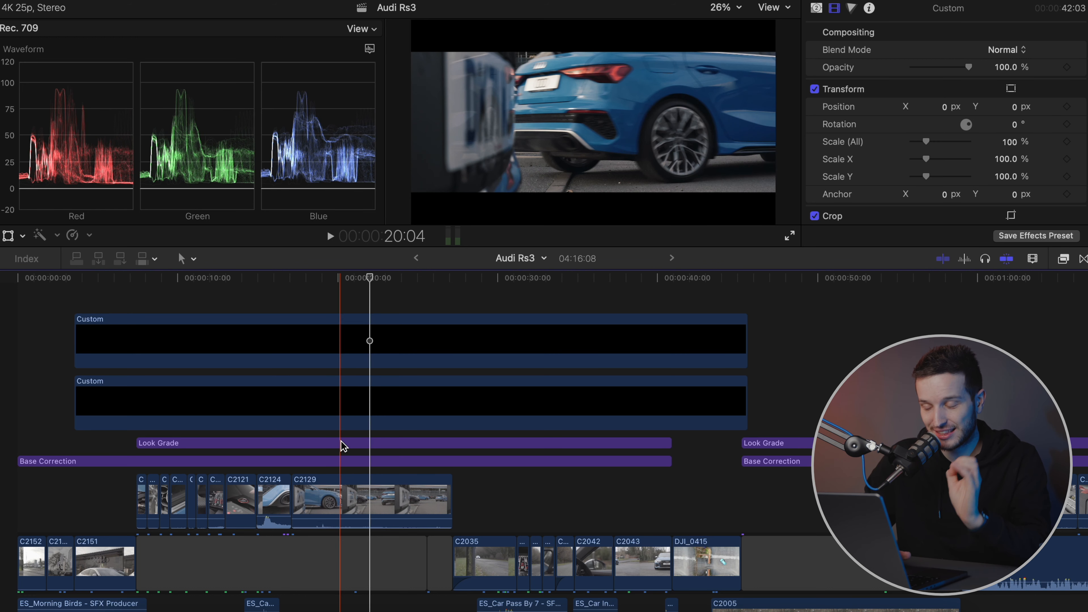
key("space")
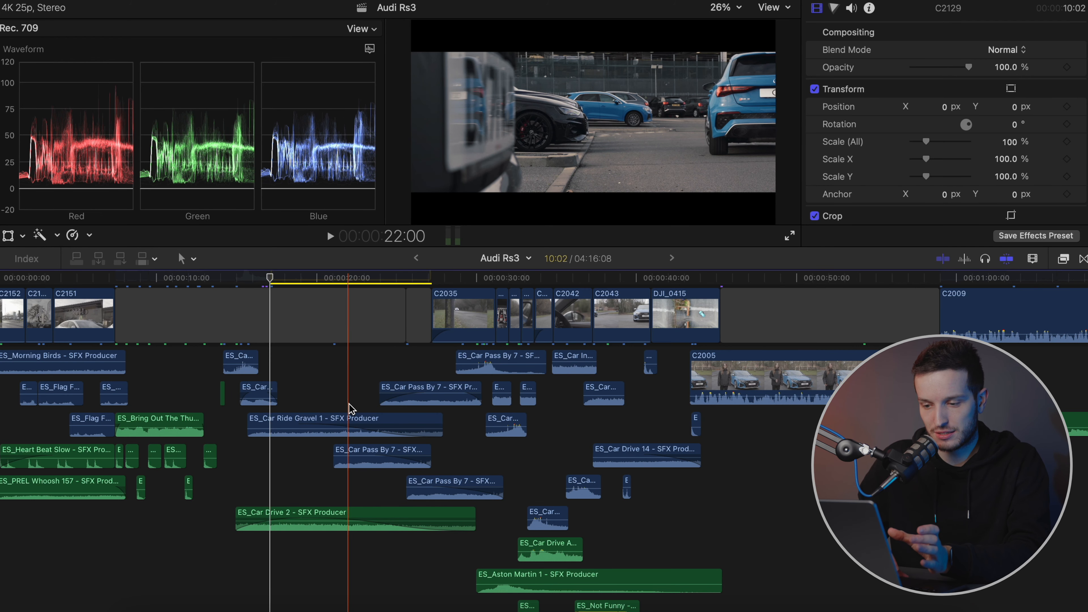
Select clip C2035 in the primary storyline and turn off its Transform and Color Board 1
scroll(349, 409, "up", 5)
scroll(349, 410, "left", 2)
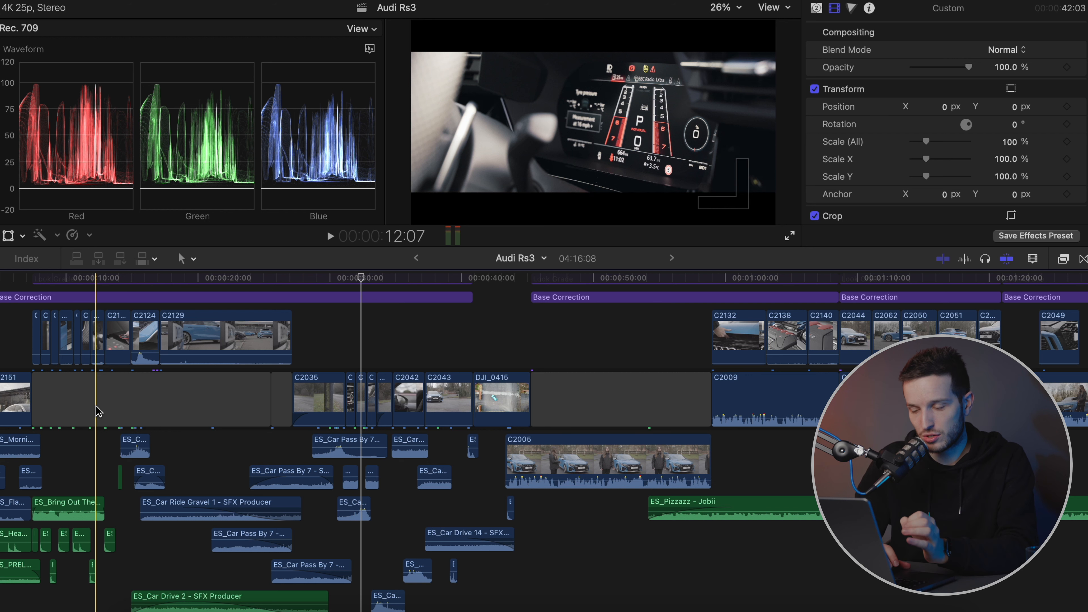
left_click(231, 379, "super")
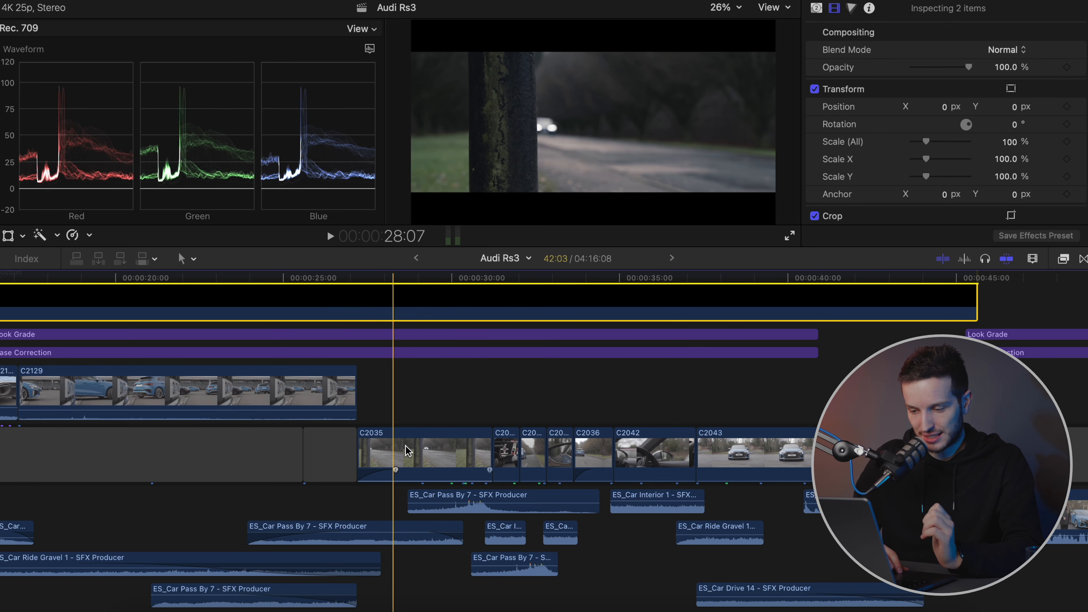
left_click(425, 393)
left_click(423, 448)
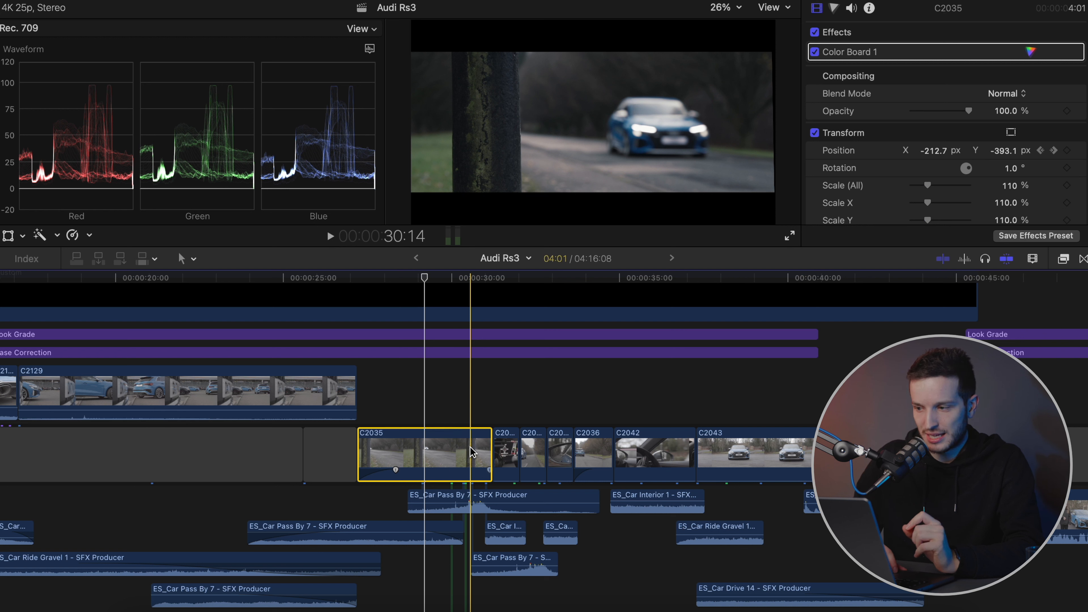
left_click(815, 133)
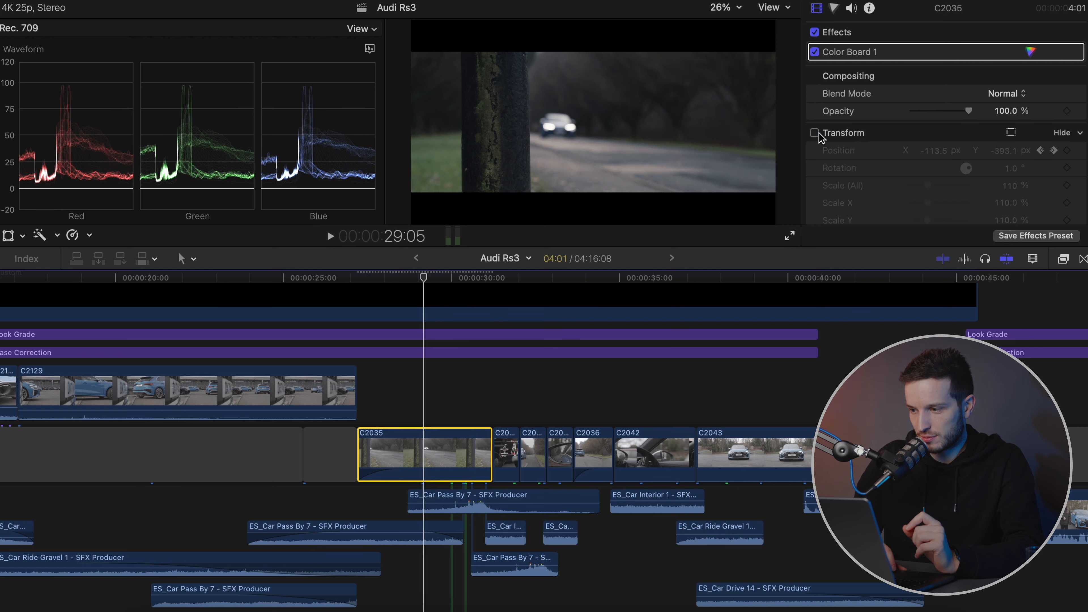
left_click(814, 52)
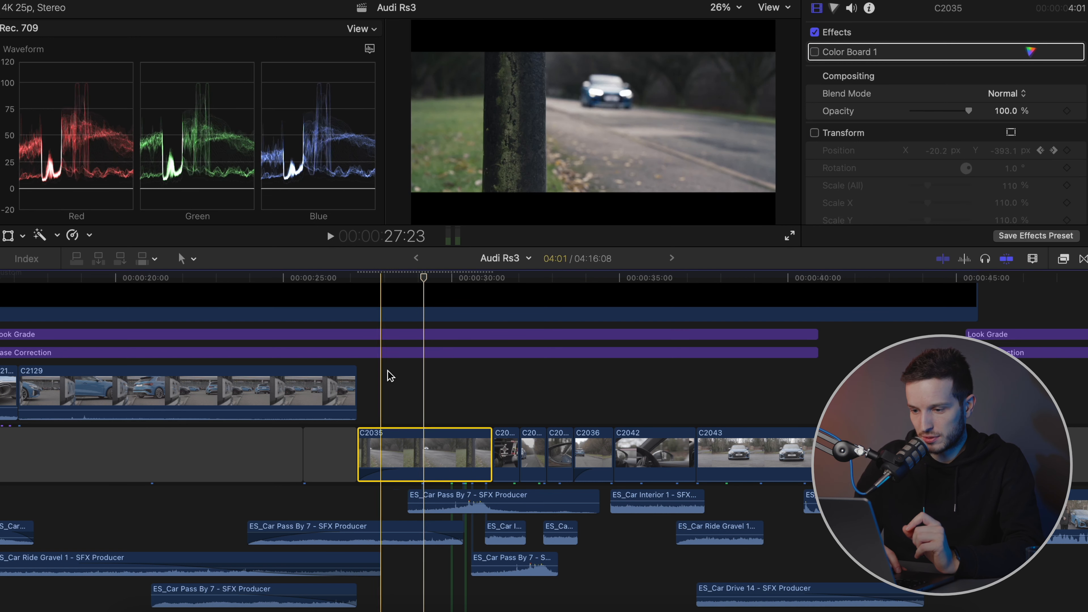
Disable both Custom letterbox clips and the Base Correction and Look Grade layers above clip C2035
scroll(425, 364, "up", 5)
left_click(406, 321)
left_click(406, 382, "super")
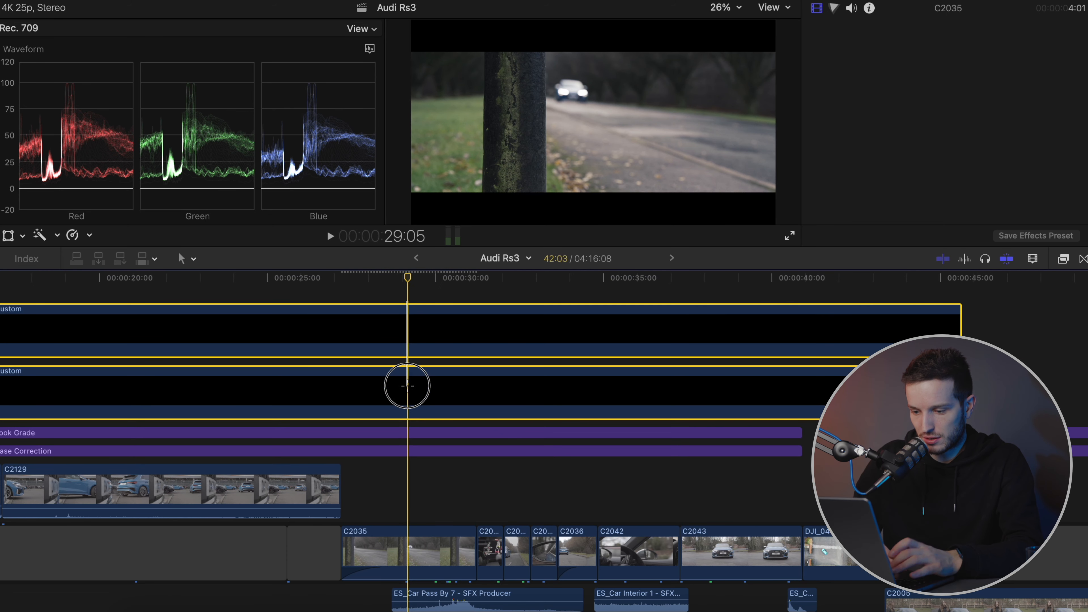
left_click(406, 452)
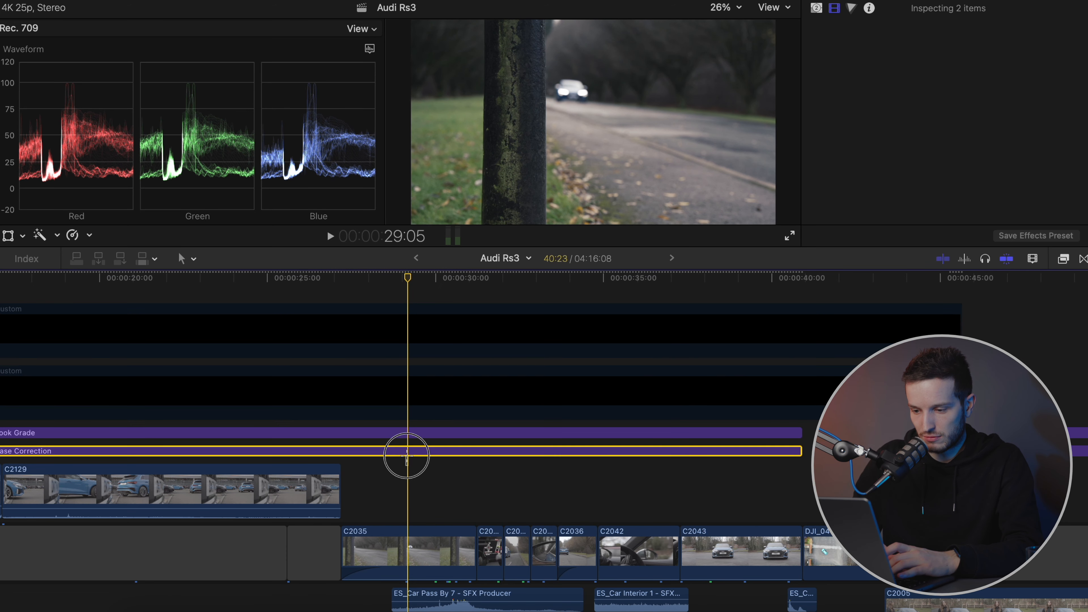
left_click(407, 434, "super")
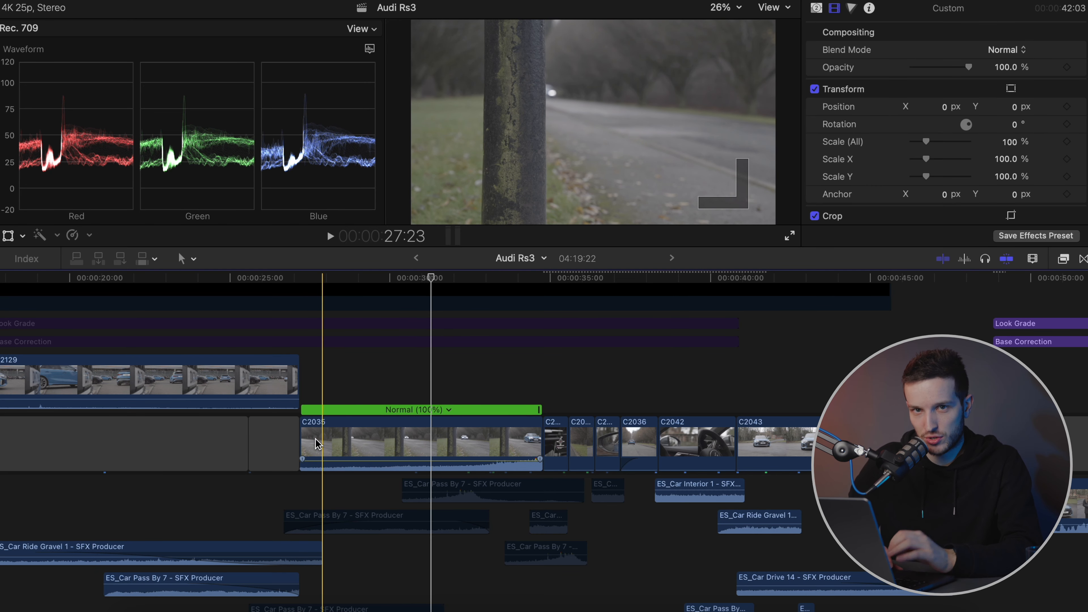
Play the ungraded clip C2035 at normal speed to review the original shot
key("space")
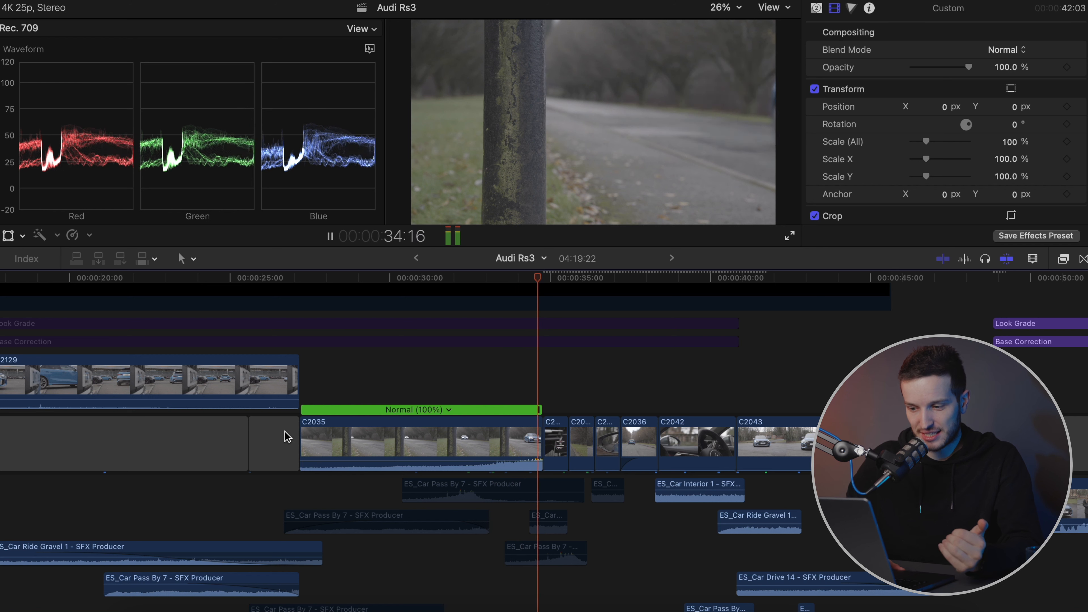
key("space")
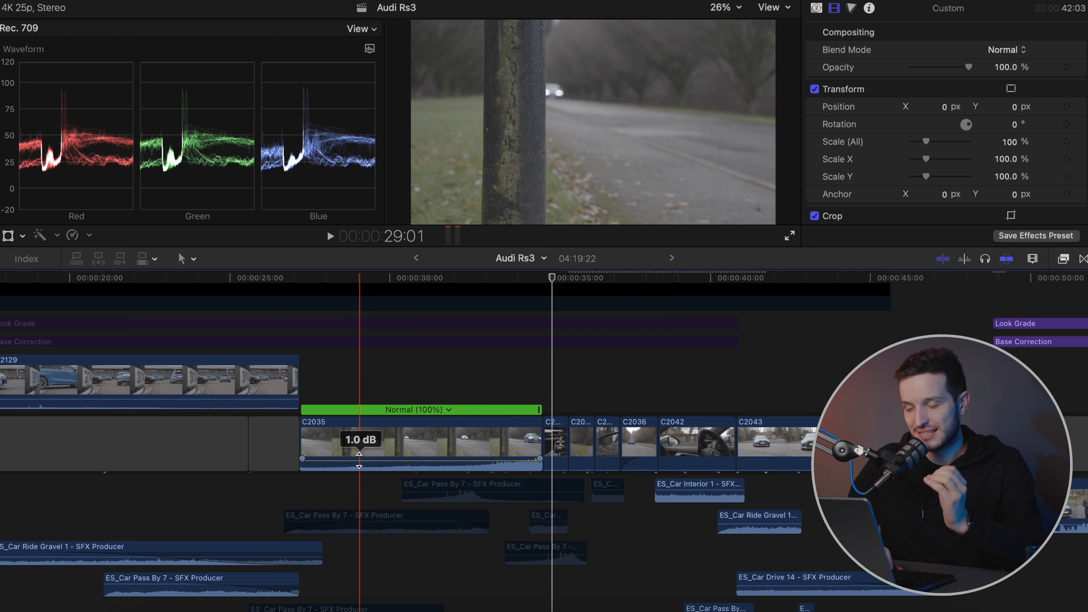
key("super+z")
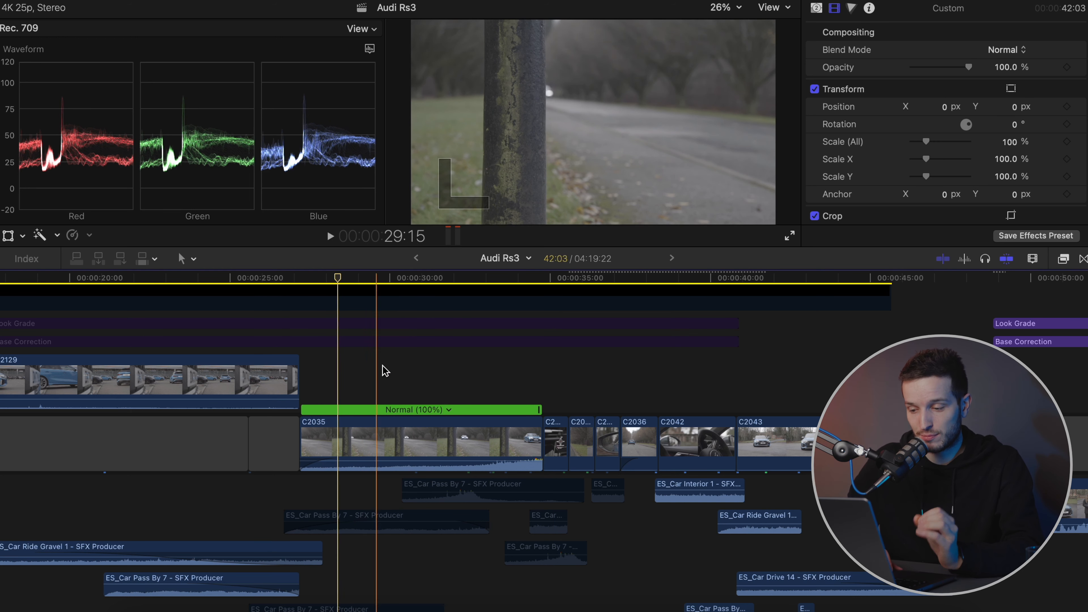
Retime clip C2035 to Fast 2x and play it back
left_click(347, 410)
left_click(73, 235)
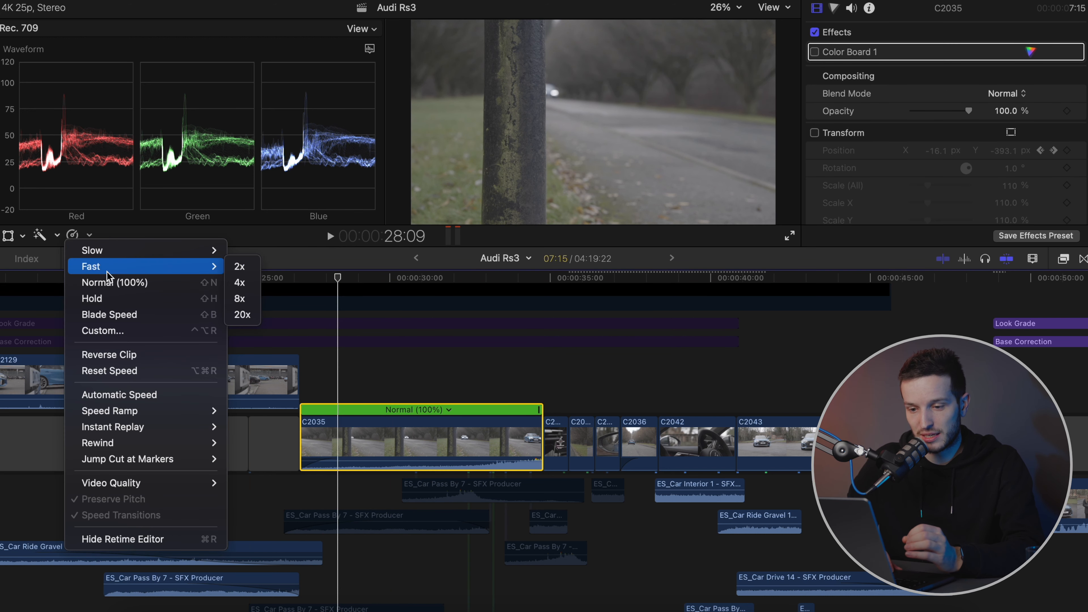
left_click(240, 270)
key("space")
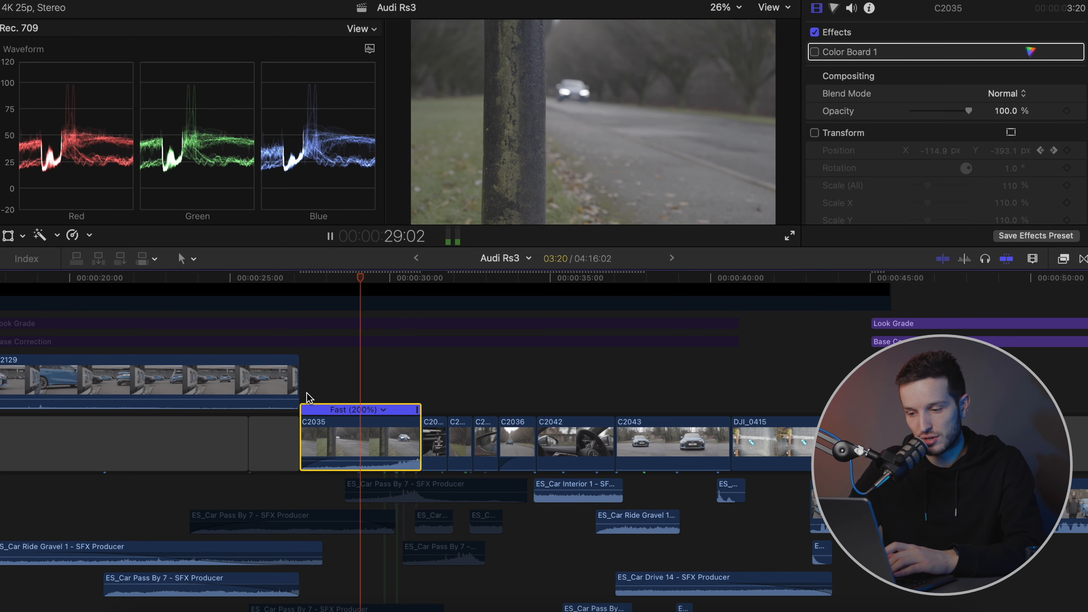
key("space")
Re-enable Transform on clip C2035, comparing the reframed shot with the original framing
left_click(359, 378)
left_click(359, 437)
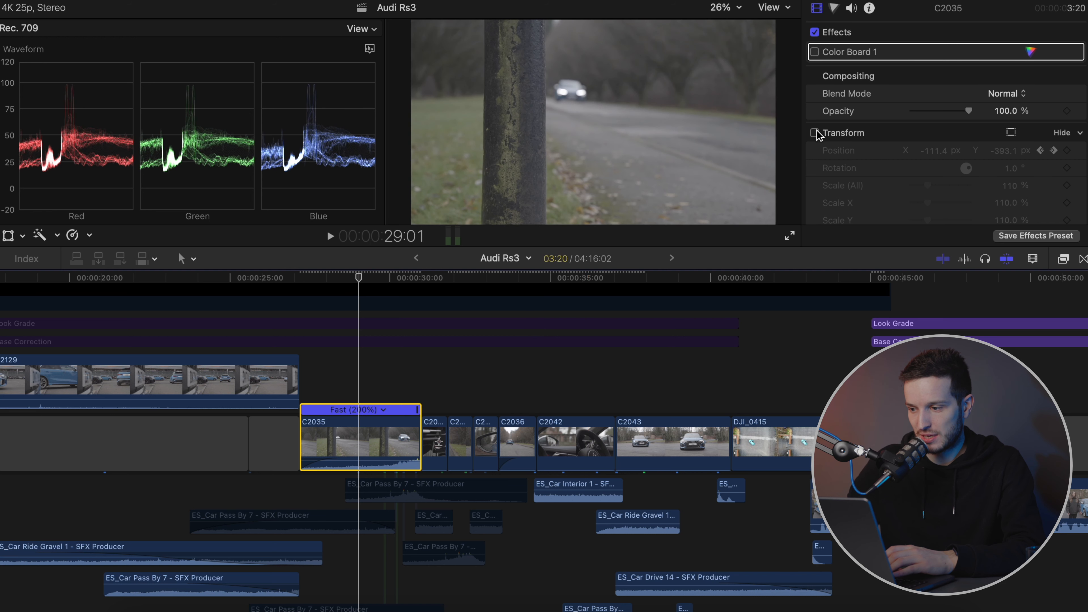
left_click(814, 133)
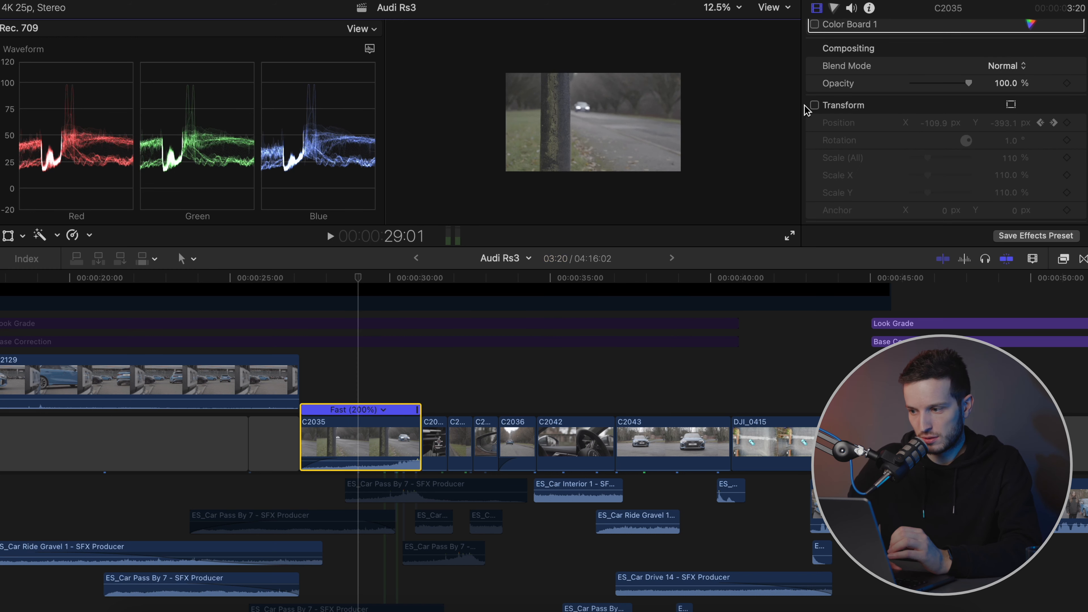
left_click(815, 106)
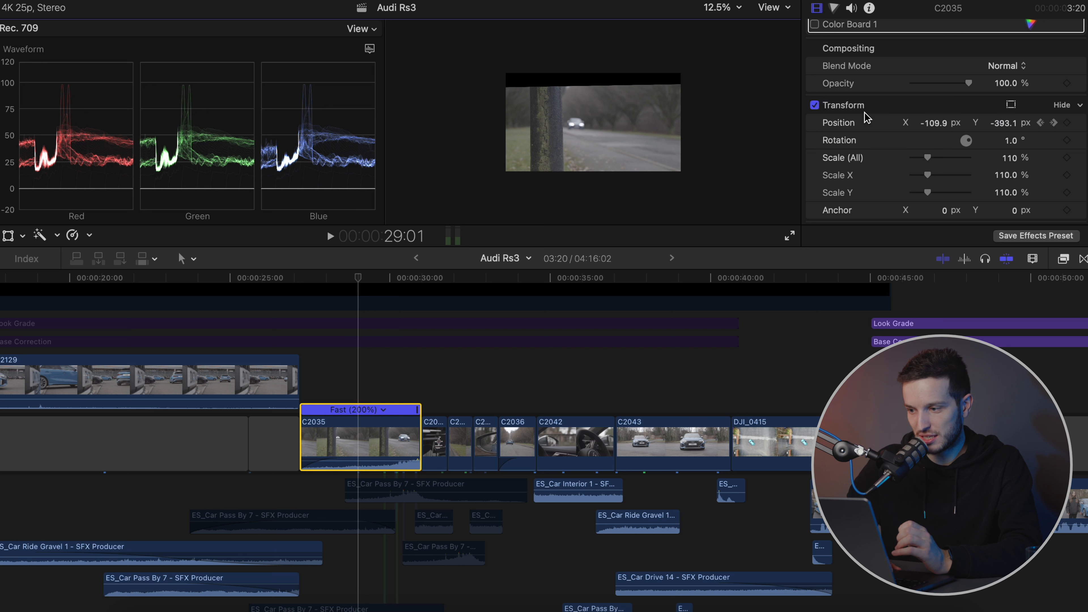
left_click(814, 106)
left_click(814, 105)
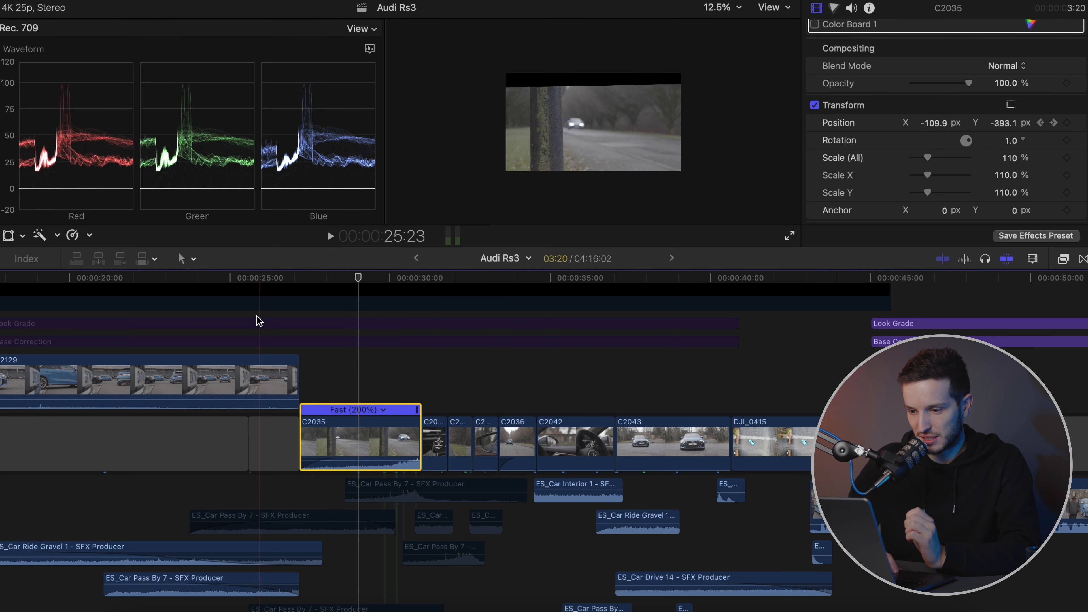
Re-enable both Custom letterbox clips above clip C2035
scroll(343, 360, "up", 5)
left_click(359, 332)
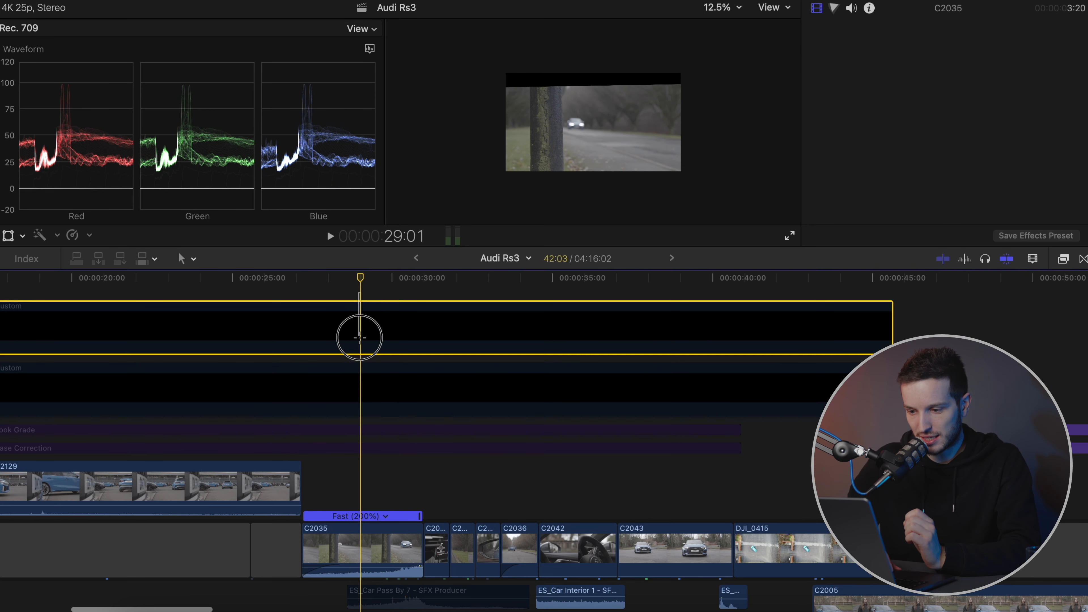
left_click(359, 382, "super")
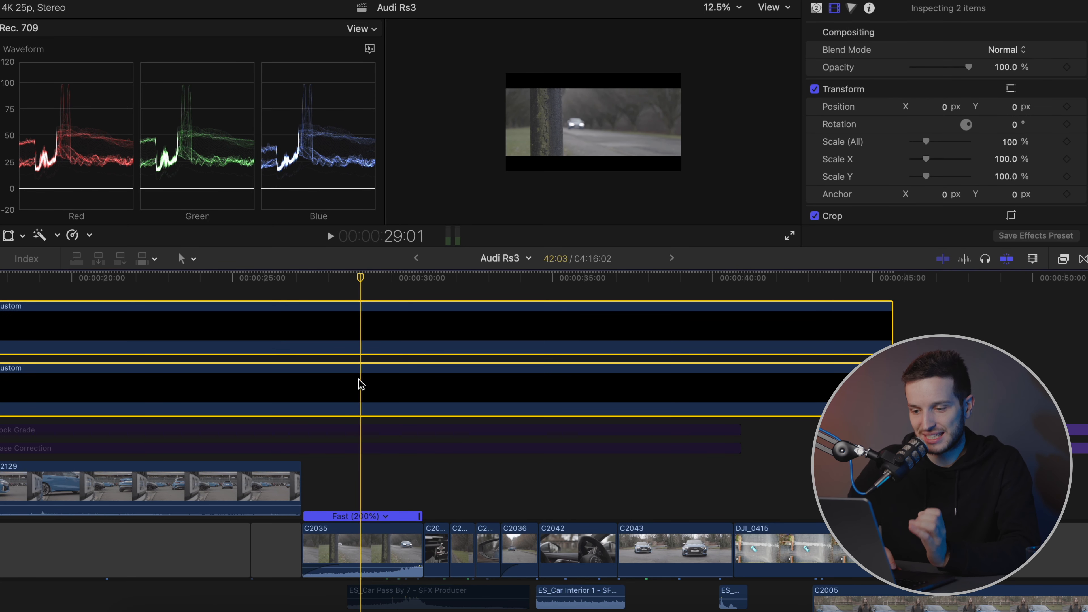
Compare clip C2035 with Transform off and on under the letterbox bars, and play it from its start
left_click(397, 512)
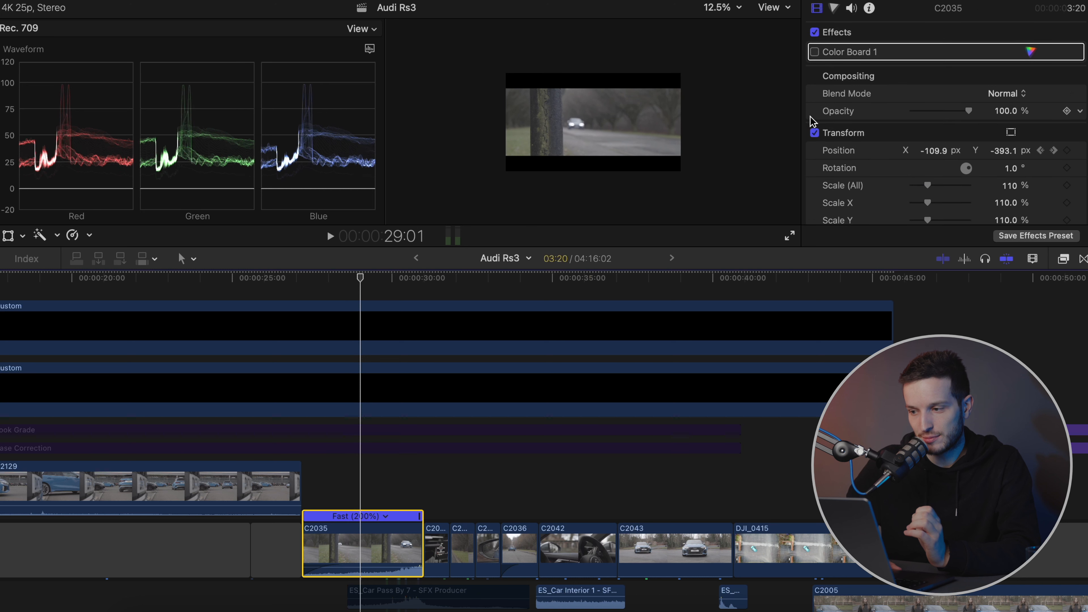
left_click(814, 133)
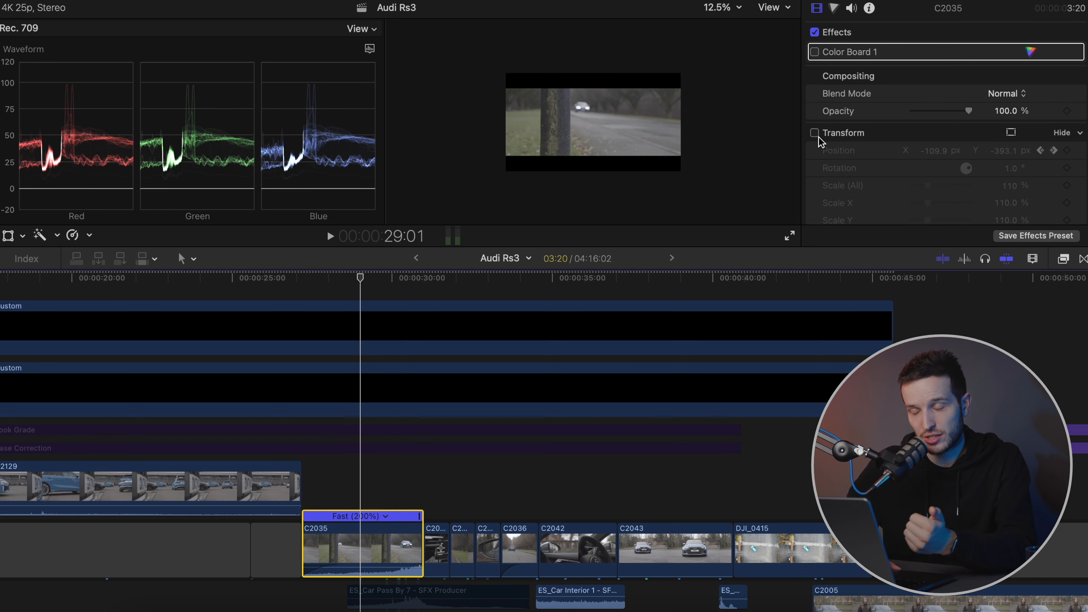
left_click(814, 133)
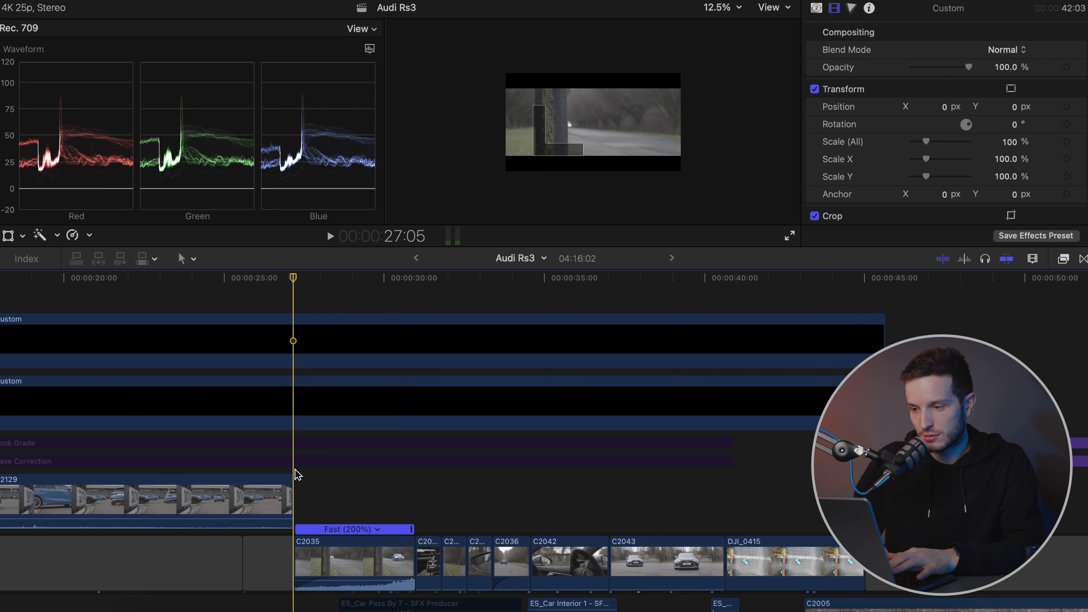
key("space")
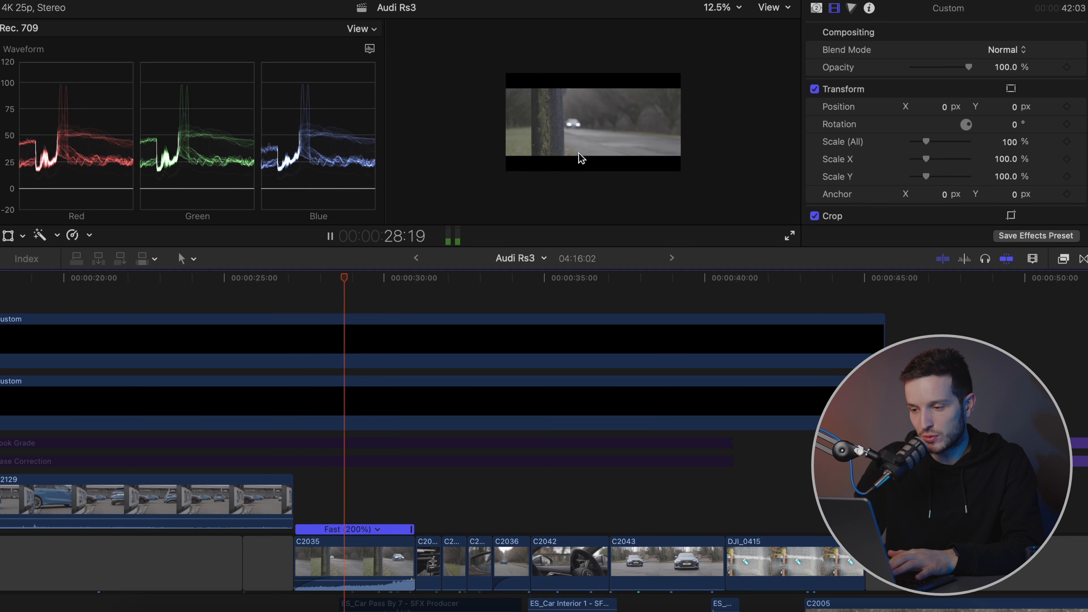
Enable the Base Correction and Look Grade layers above clip C2035, comparing the shot with Look Grade off and on
key("space")
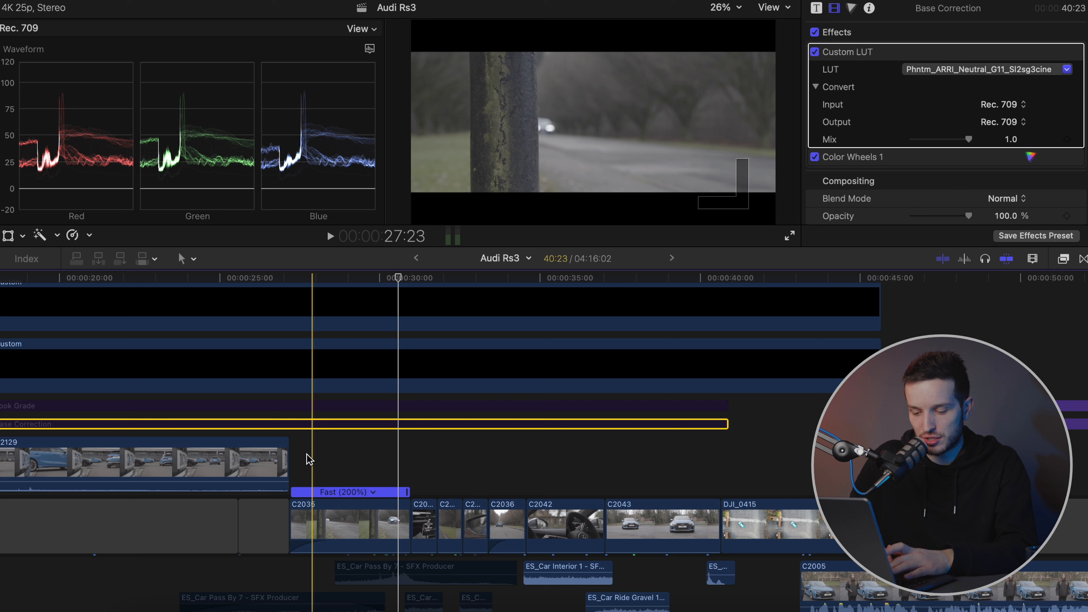
key("v")
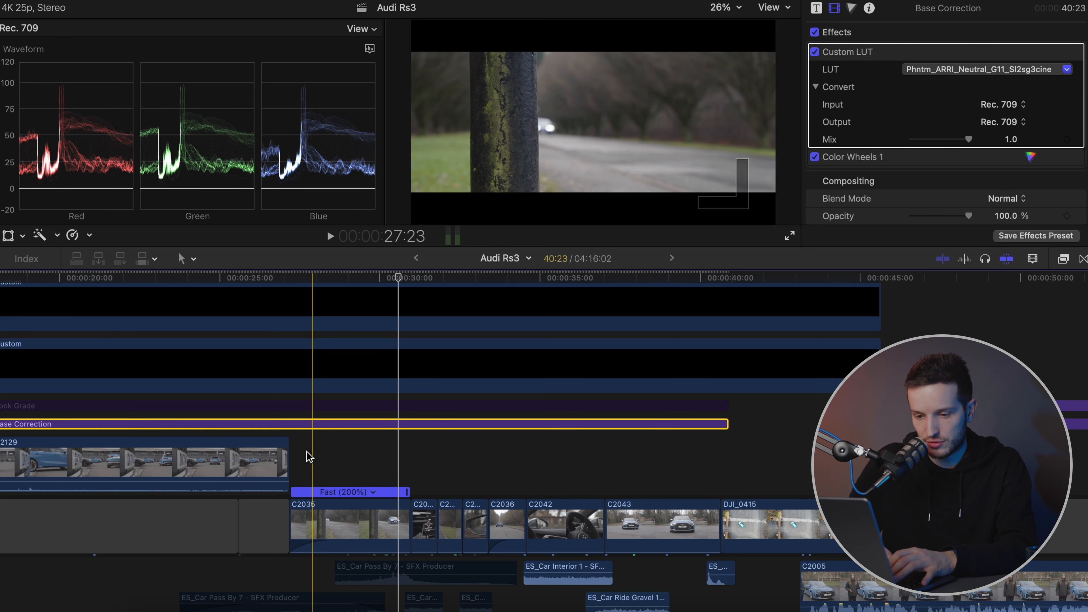
left_click(322, 406)
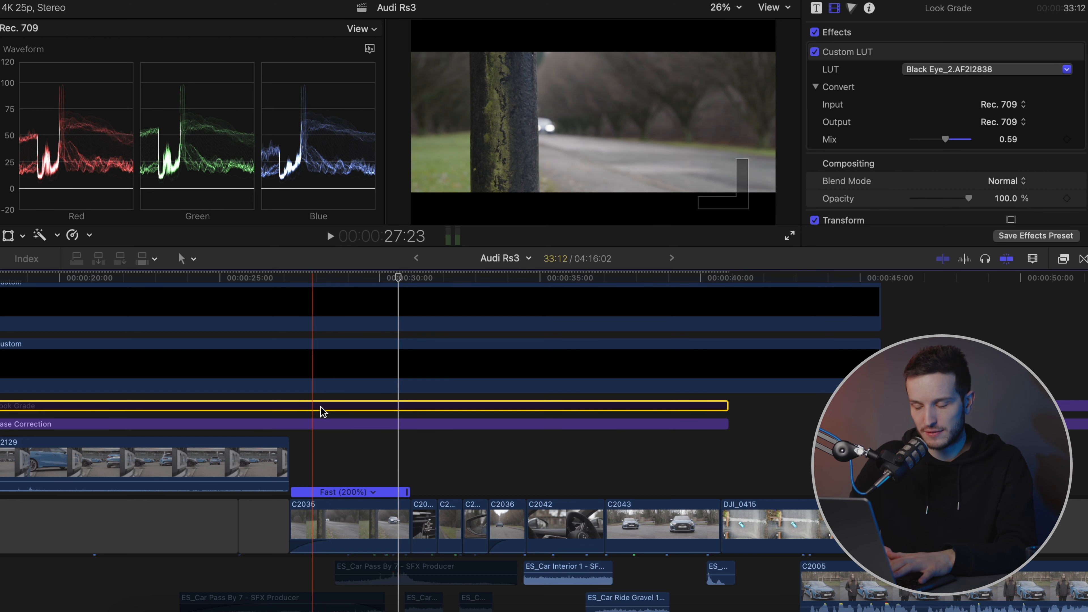
key("v")
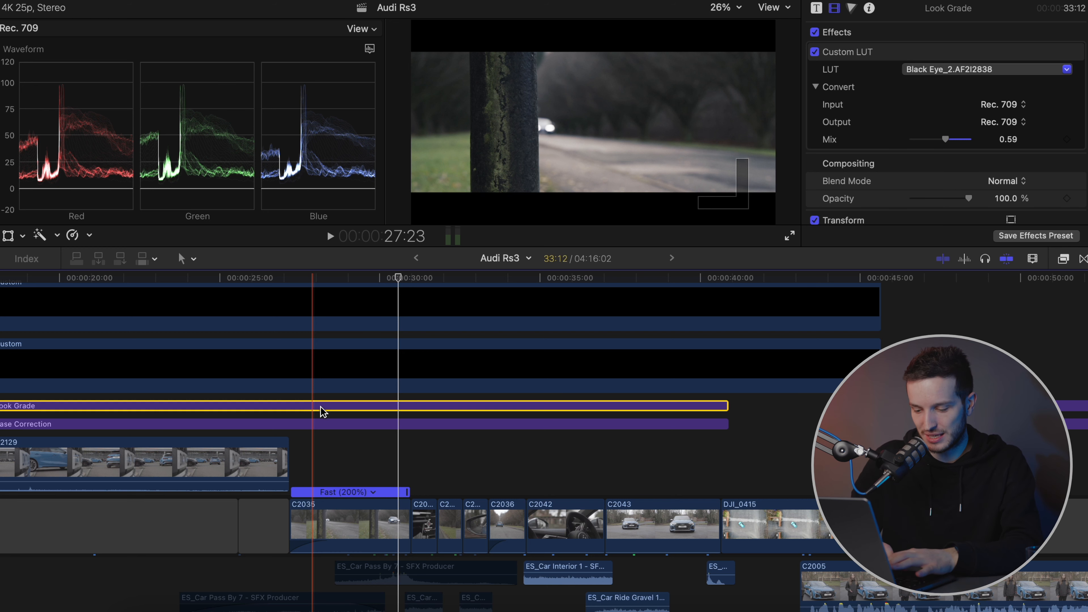
key("v")
key("v")
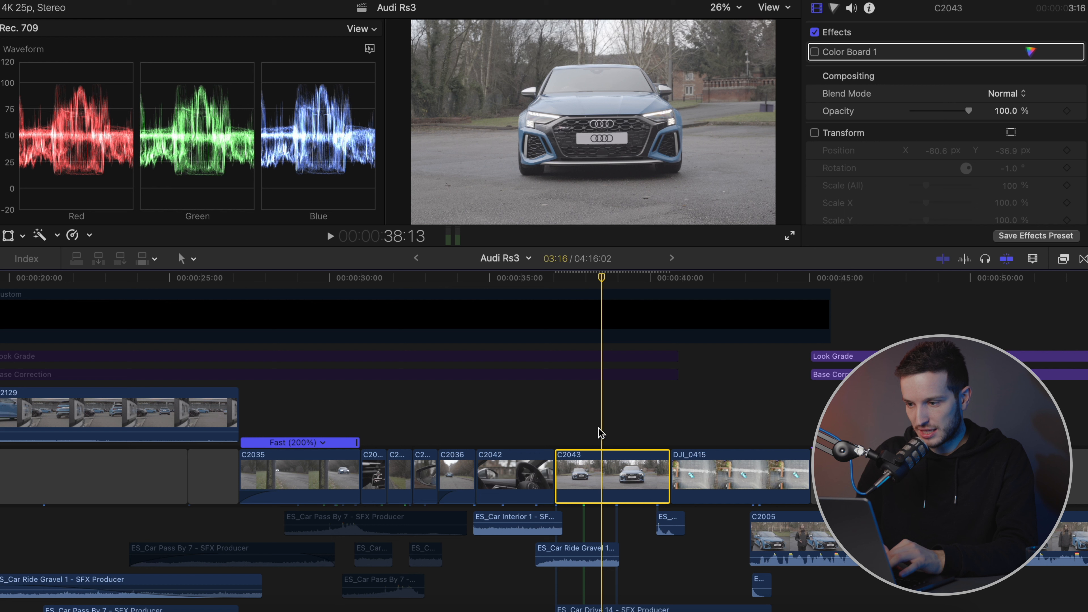
Park the playhead on the front view of the car in clip C2043 and show the horizon overlay in the viewer
left_click(598, 428)
left_click(630, 436)
left_click(634, 469)
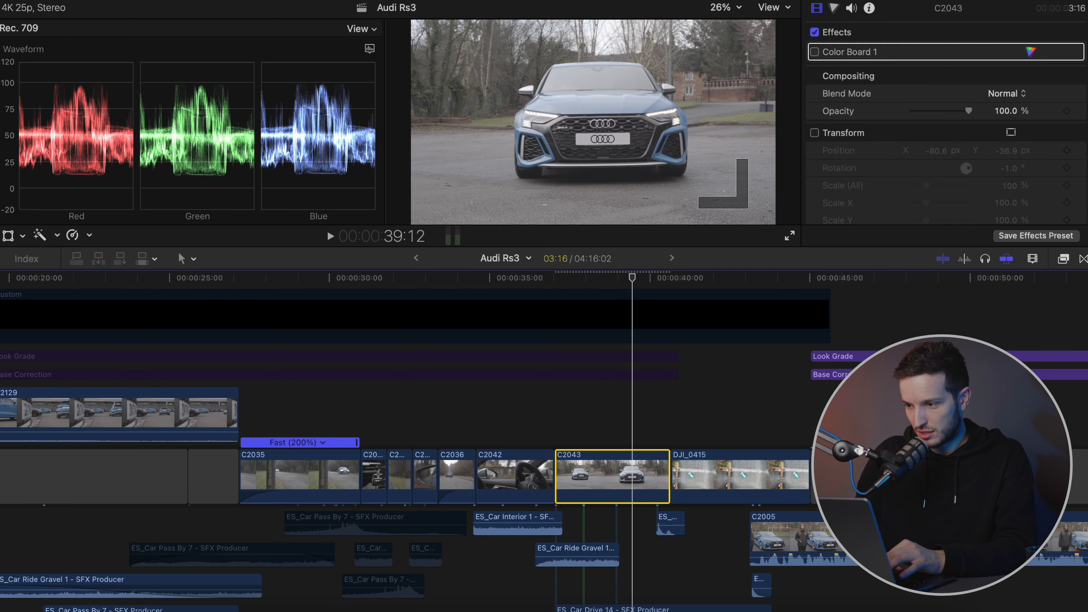
left_click(788, 9)
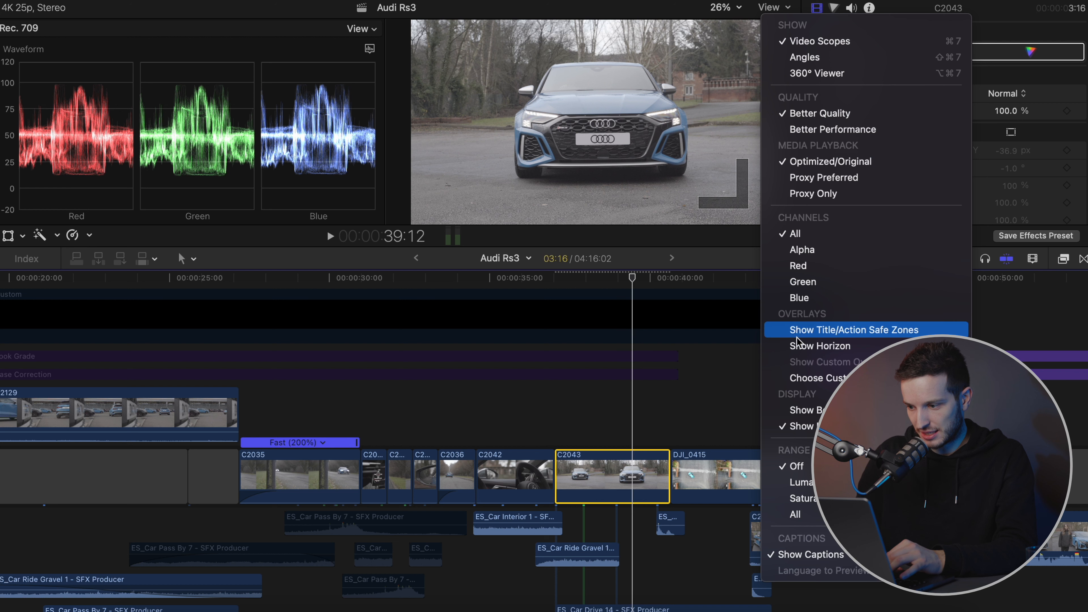
left_click(799, 346)
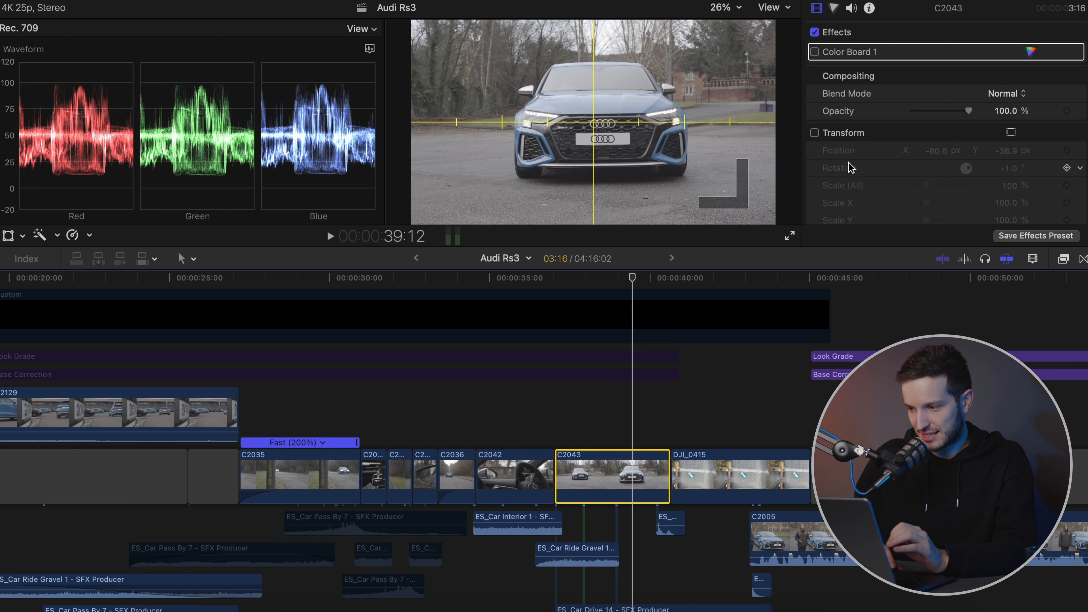
Re-enable Transform on clip C2043 and set Scale (All) to 105% to fill the rotated frame
scroll(851, 168, "down", 2)
left_click(816, 106)
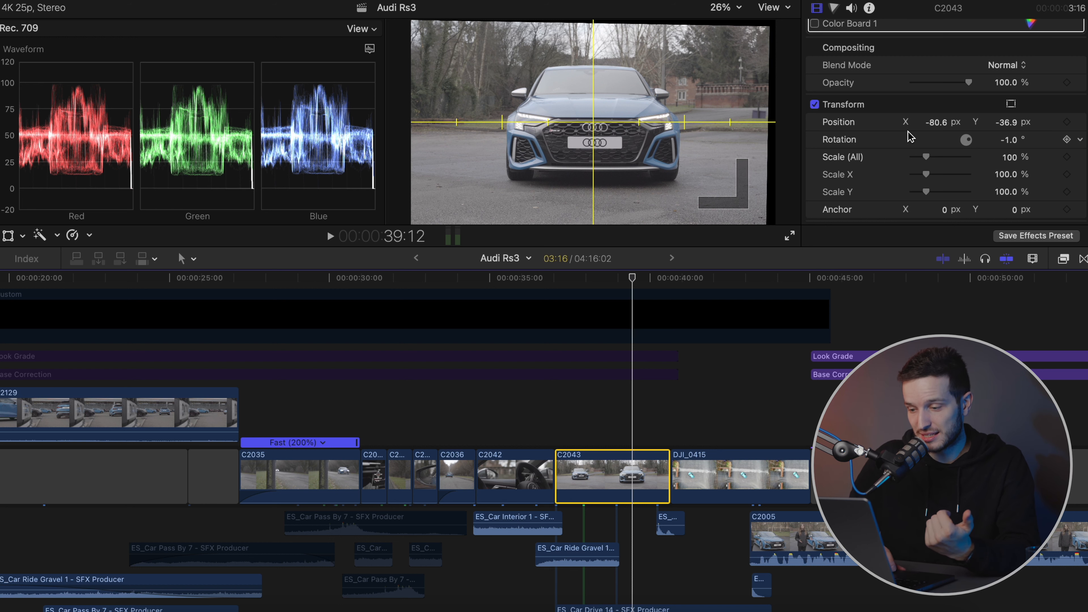
left_click(926, 155)
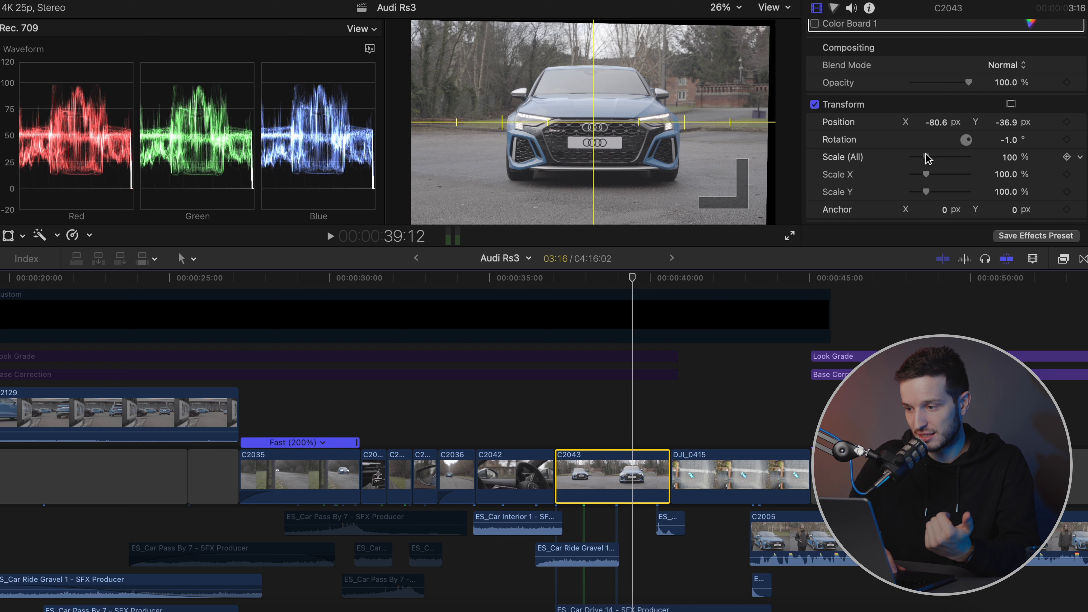
left_click_drag(925, 155, 926, 155)
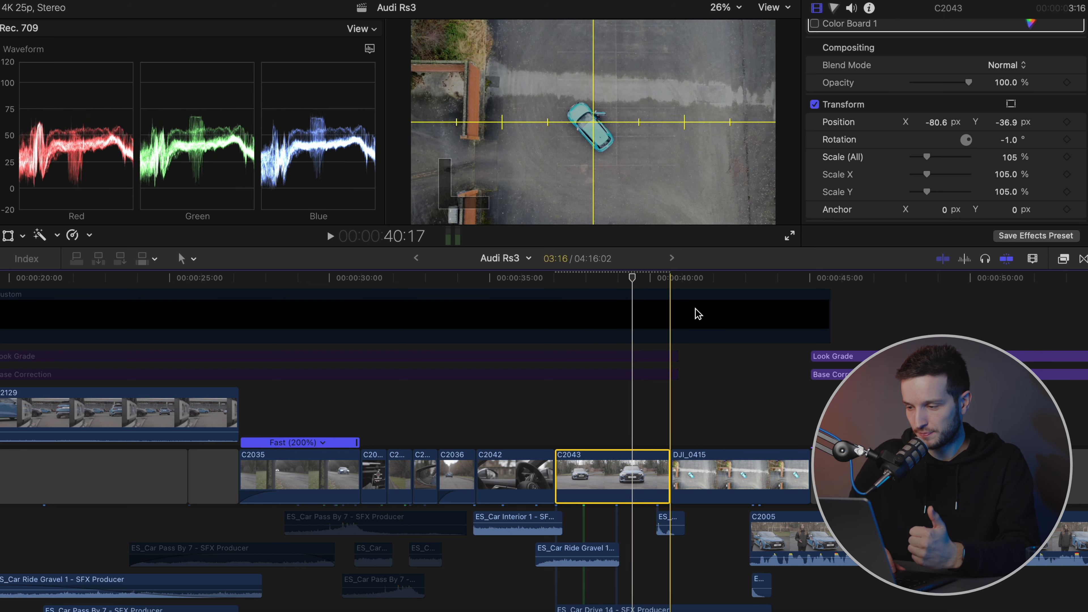
Enable Color Board 1 on clip C2043, plus the Base Correction and Look Grade layers above it
scroll(819, 37, "up", 2)
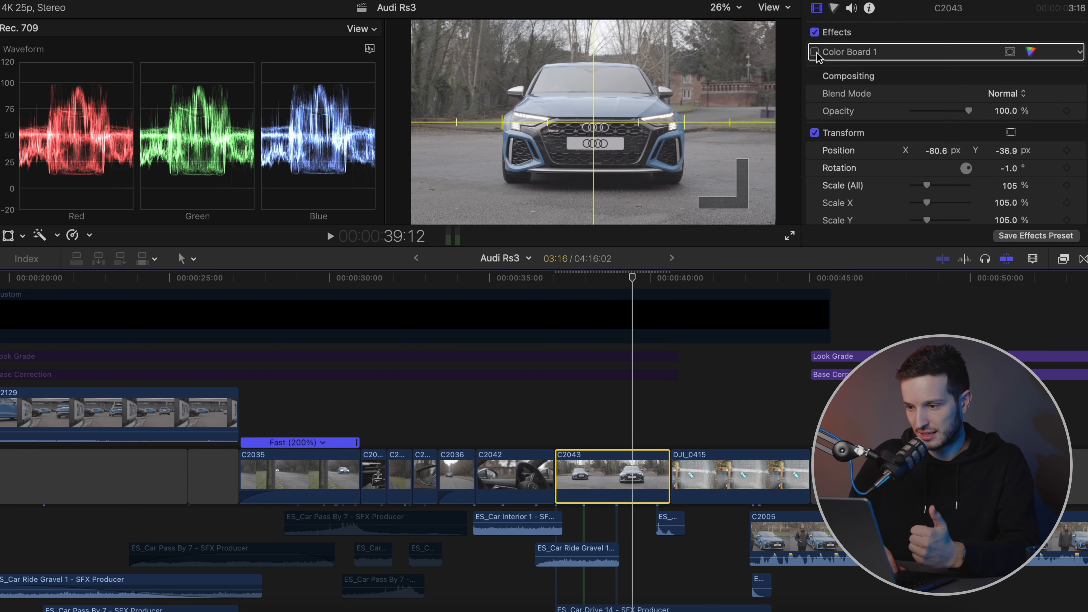
left_click(814, 53)
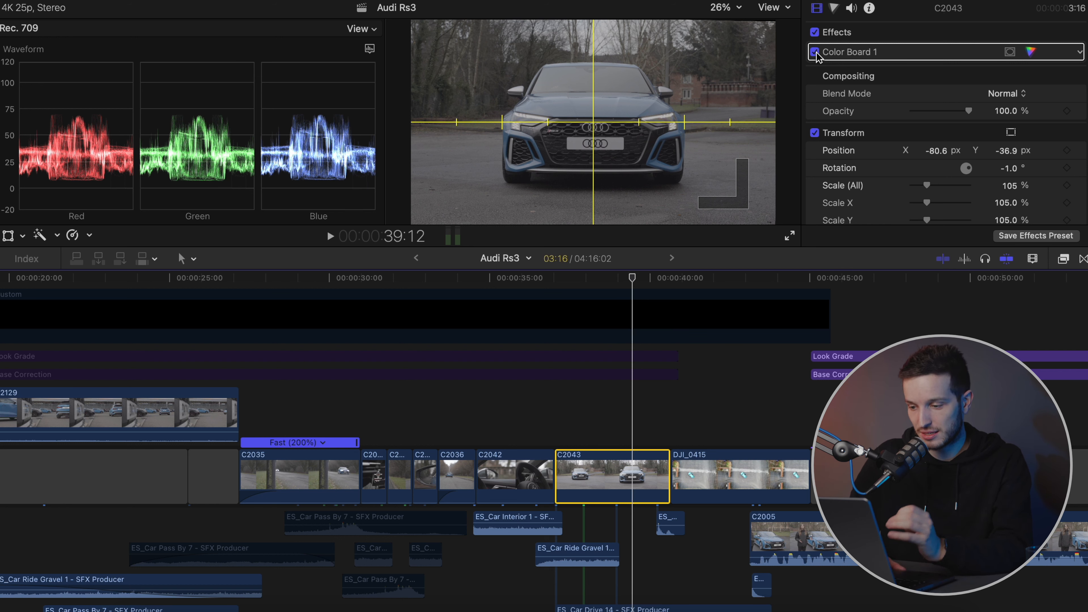
left_click(633, 377)
key("v")
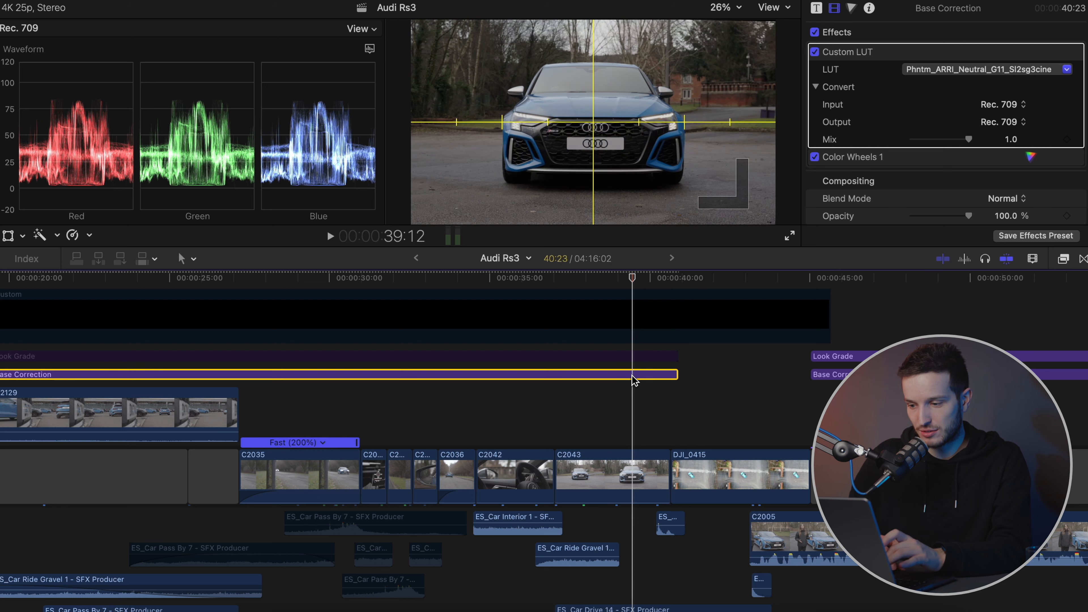
left_click(631, 359)
key("v")
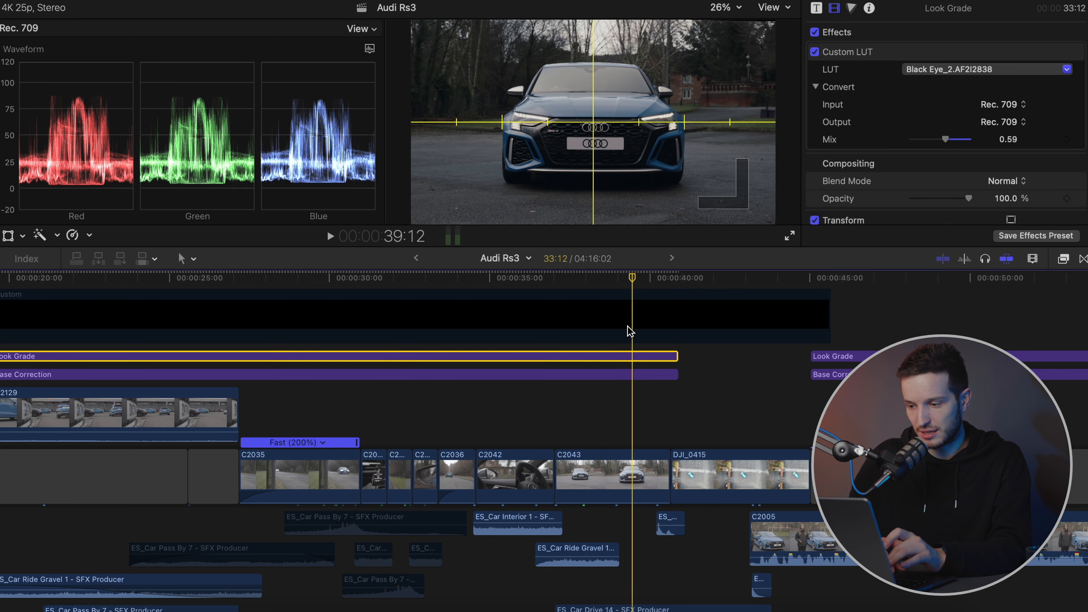
Re-enable the Custom letterbox clips above clip C2043 and play the finished shot
scroll(627, 327, "up", 3)
left_click_drag(643, 297, 643, 394)
key("v")
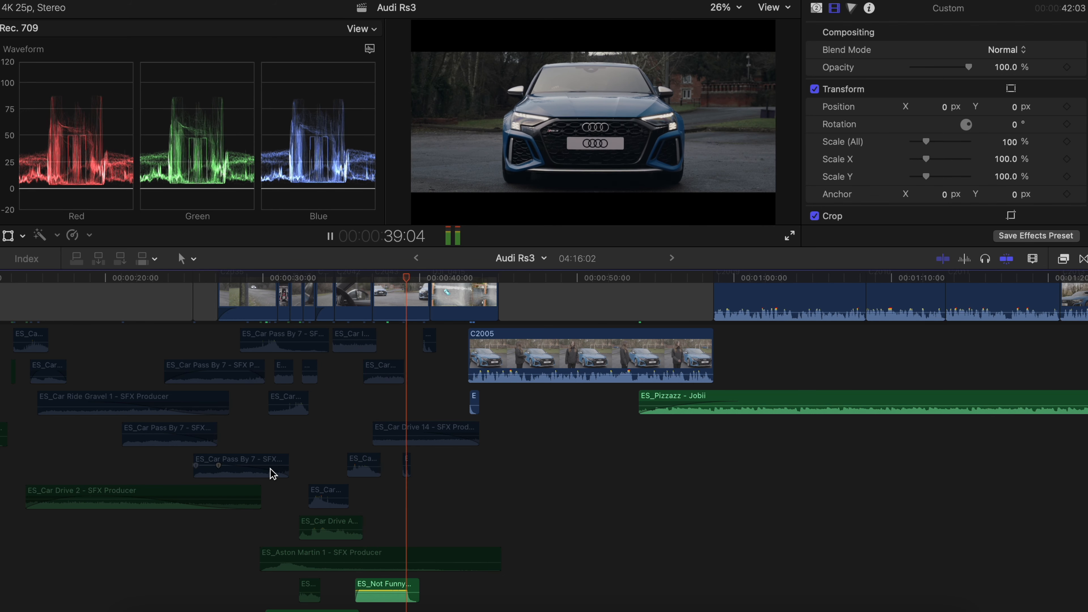
key("space")
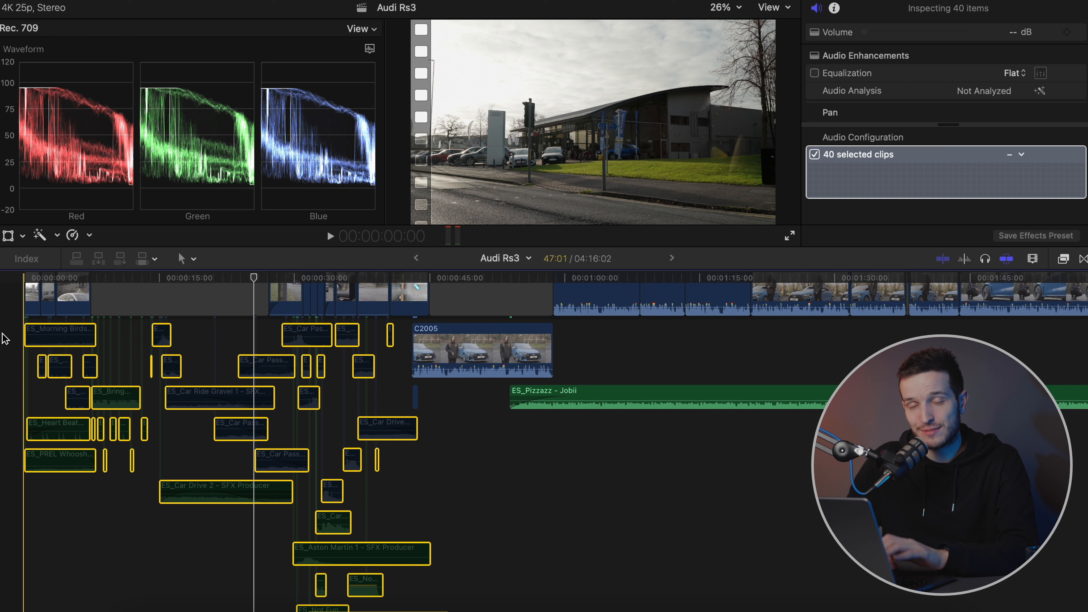
Enable the selected sound-effect clips, and play the opening with only ES_Morning Birds and ES_PREL Whoosh 157 active among the effects
key("v")
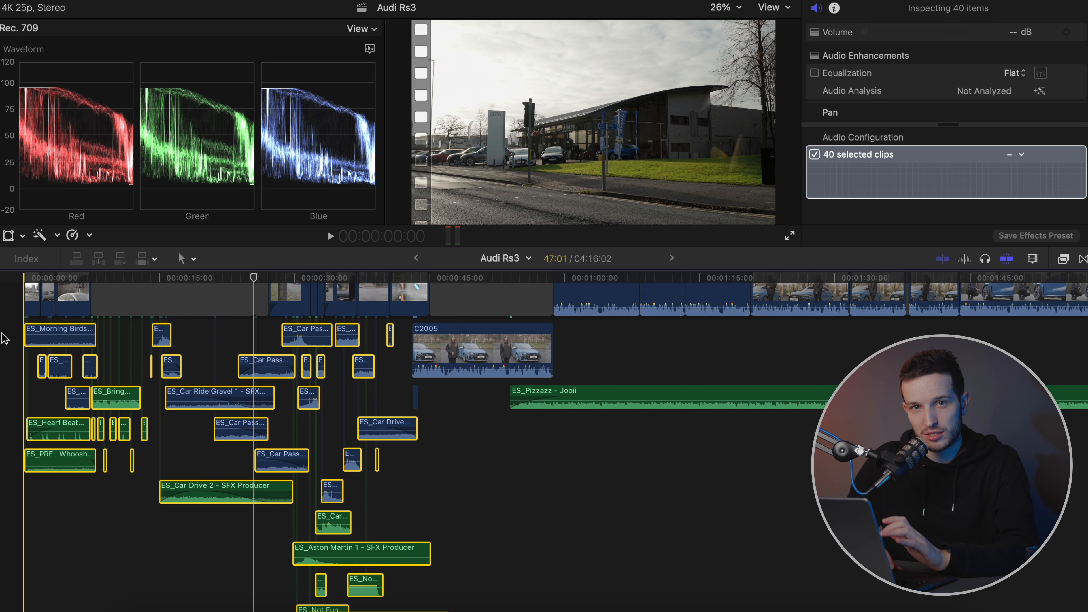
left_click(22, 370)
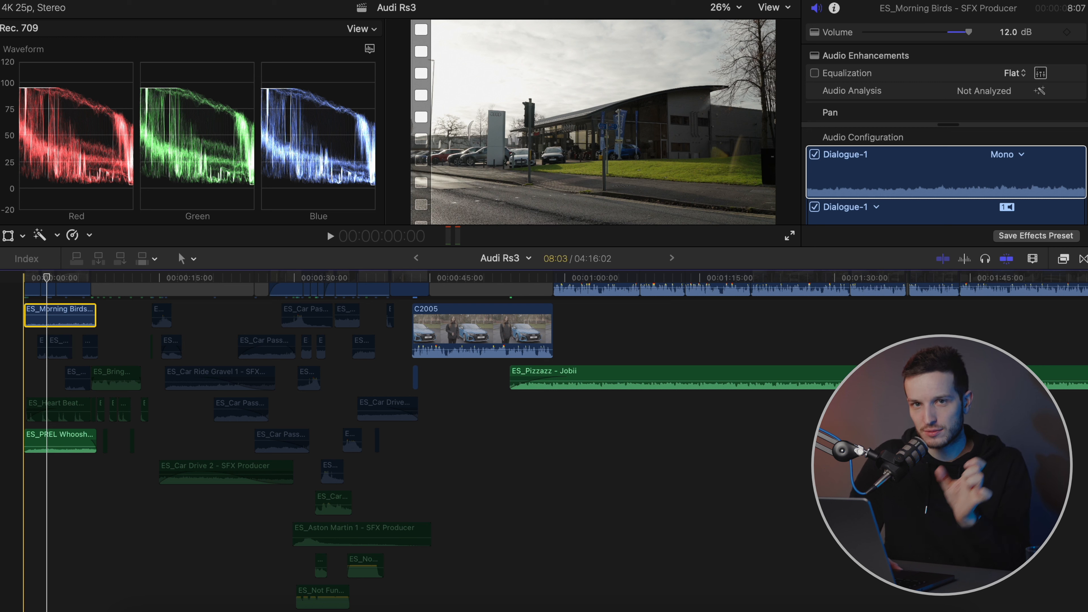
key("space")
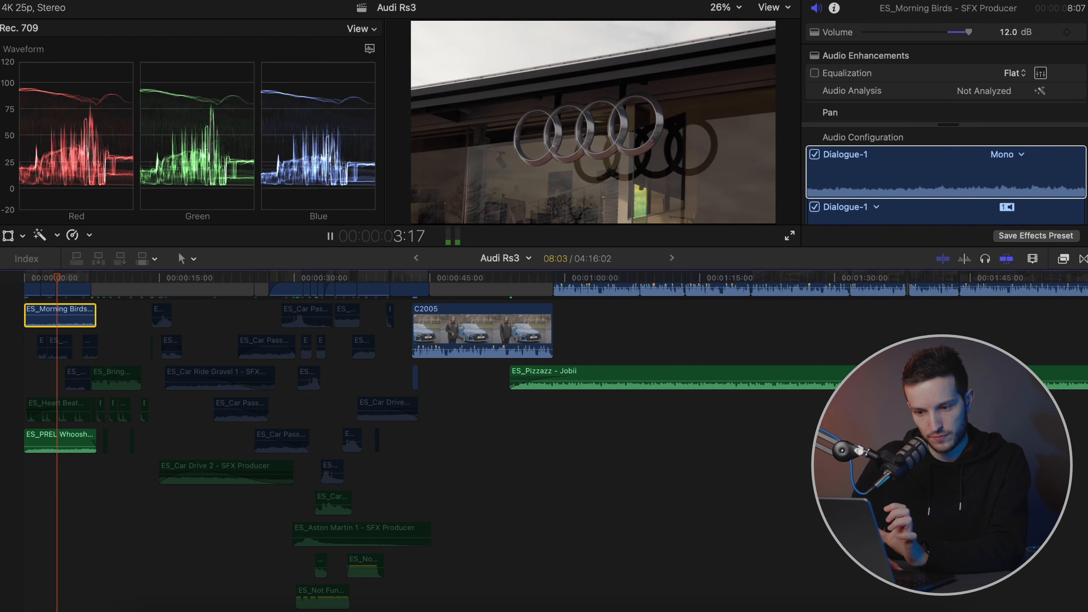
left_click(327, 229)
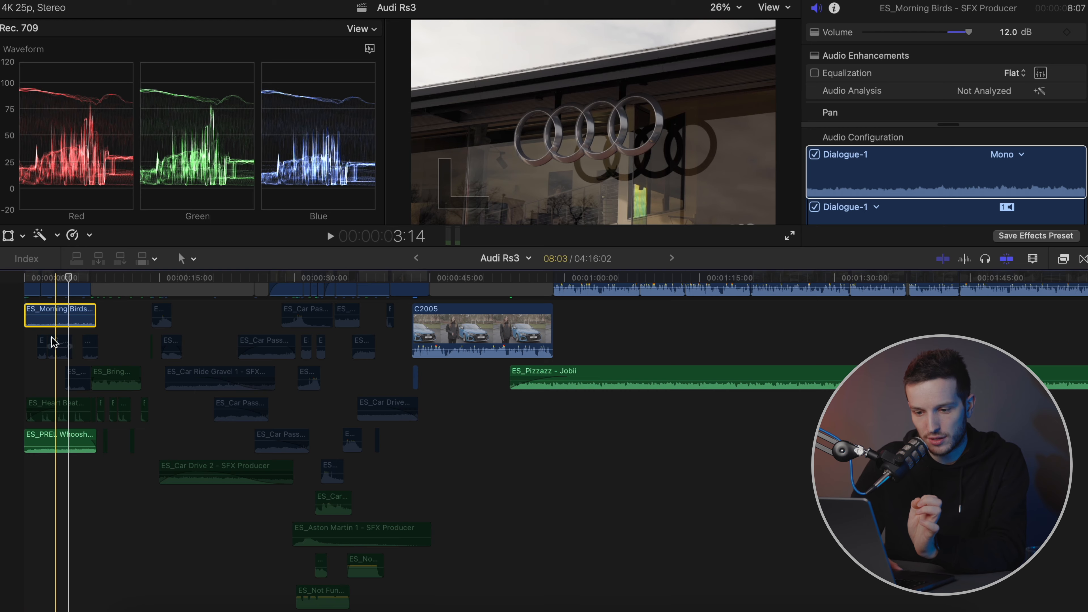
Enable the two ES_Flag Flap clips directly below ES_Morning Birds, play them, and enable the one on the next row down
key("super+equal")
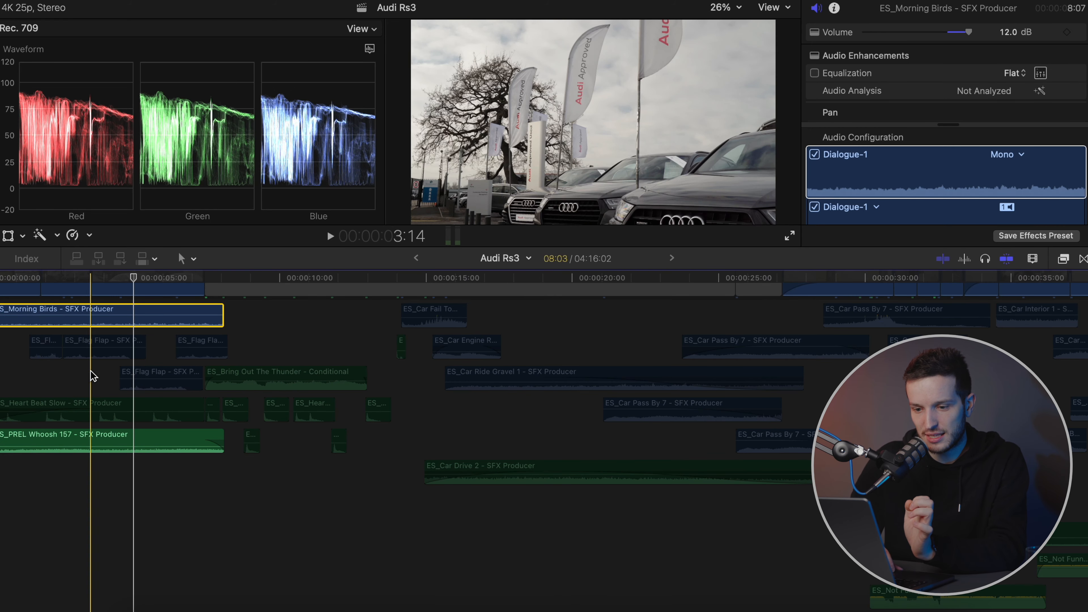
left_click(65, 389)
key("super+equal")
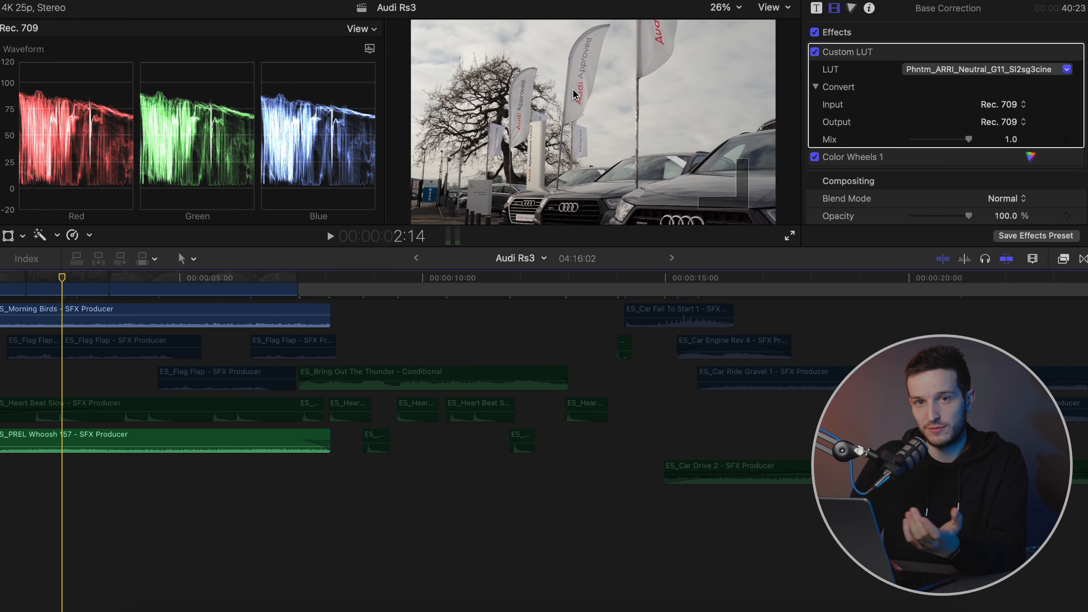
left_click_drag(41, 368, 75, 355)
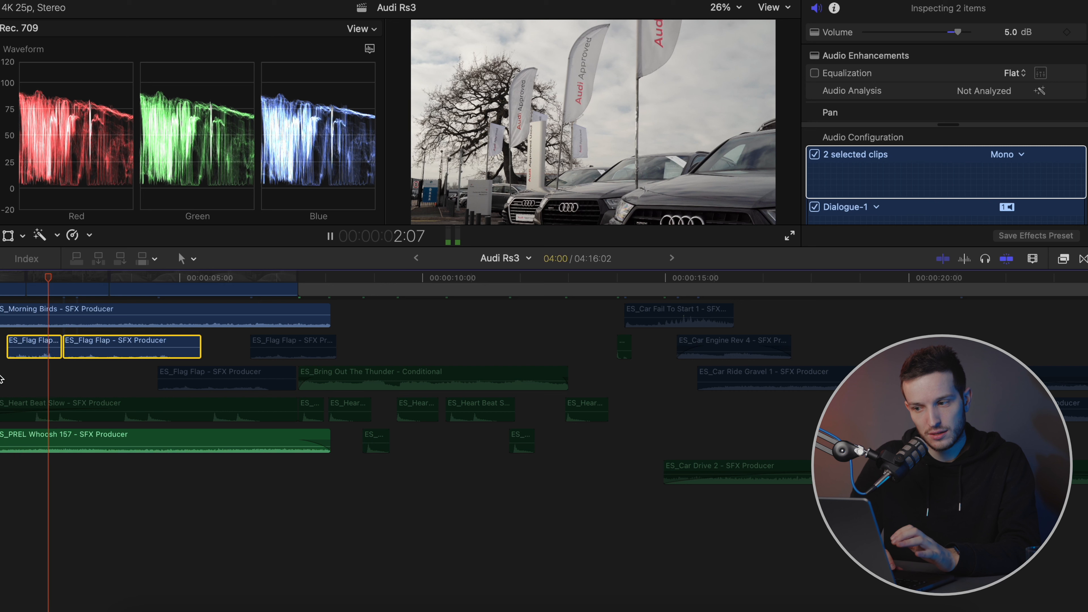
key("space")
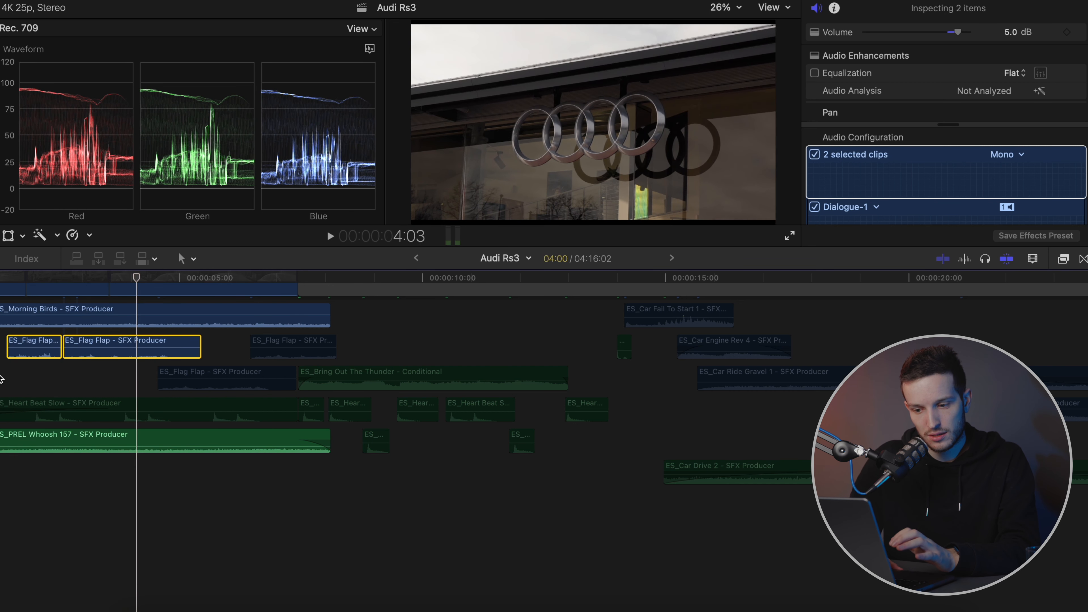
left_click(195, 383)
key("v")
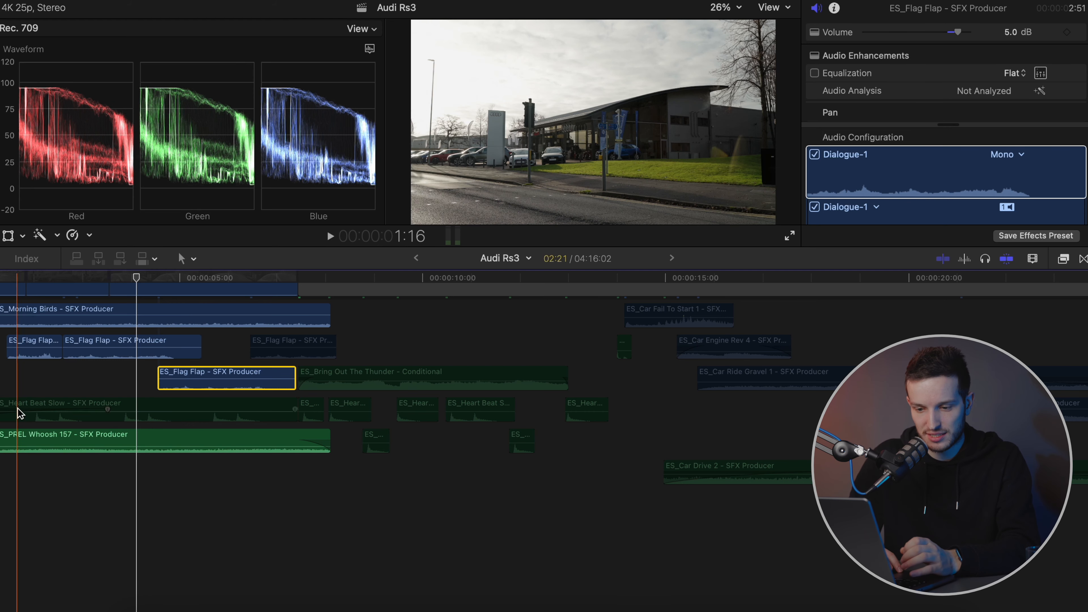
Play the opening with ES_Morning Birds and the first two ES_Flag Flap clips disabled for comparison, and re-enable them
left_click_drag(18, 384, 92, 317)
key("v")
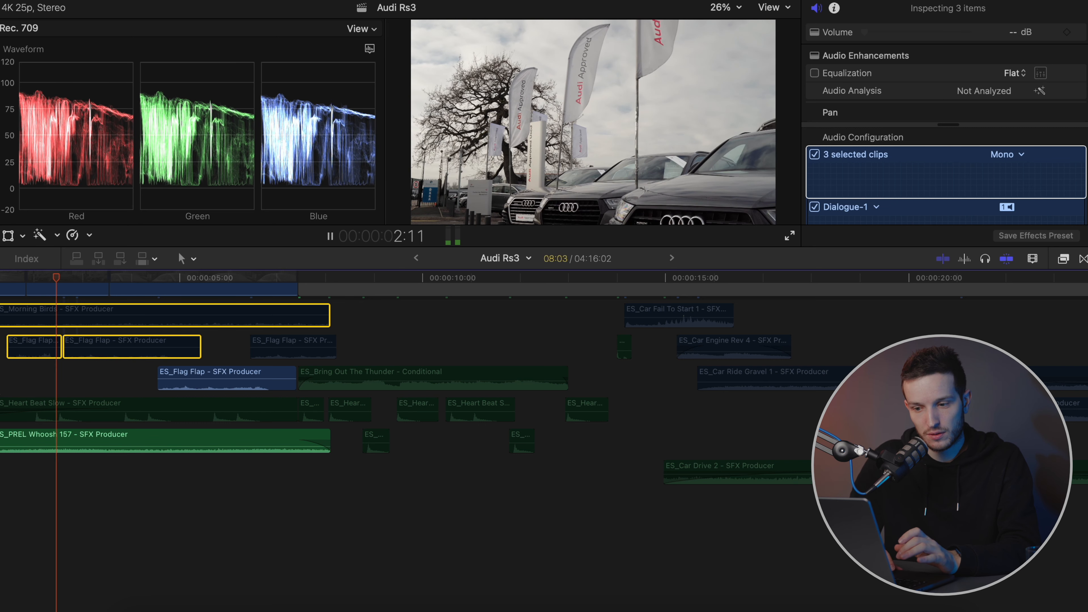
key("space")
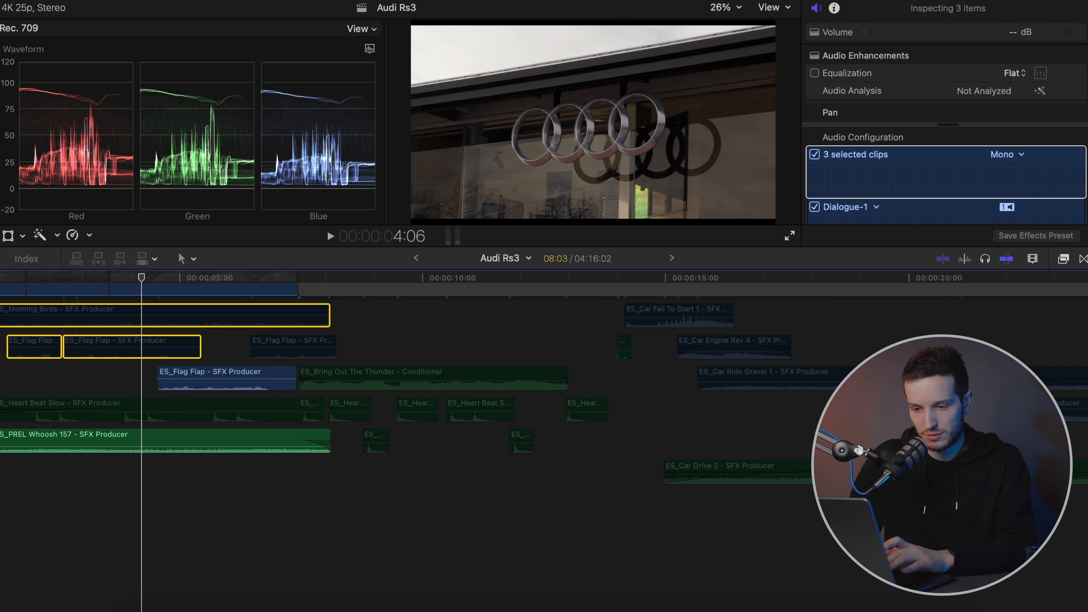
key("v")
Enable the long ES_Heart Beat Slow clip under the opening shots and play the timeline from the start
key("super+minus")
scroll(7, 389, "down", 1)
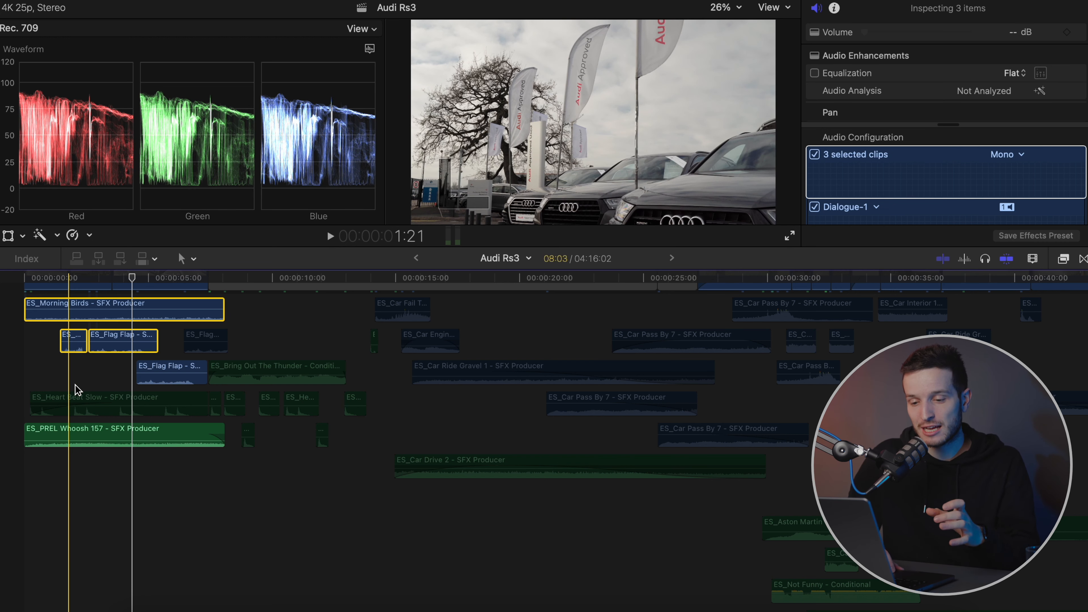
left_click(87, 398)
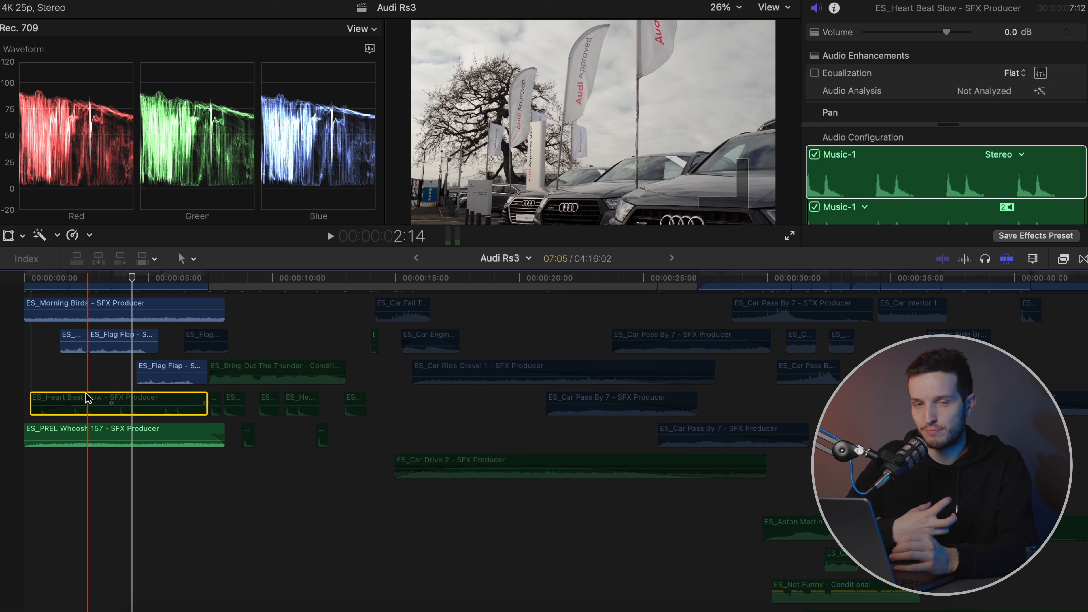
key("v")
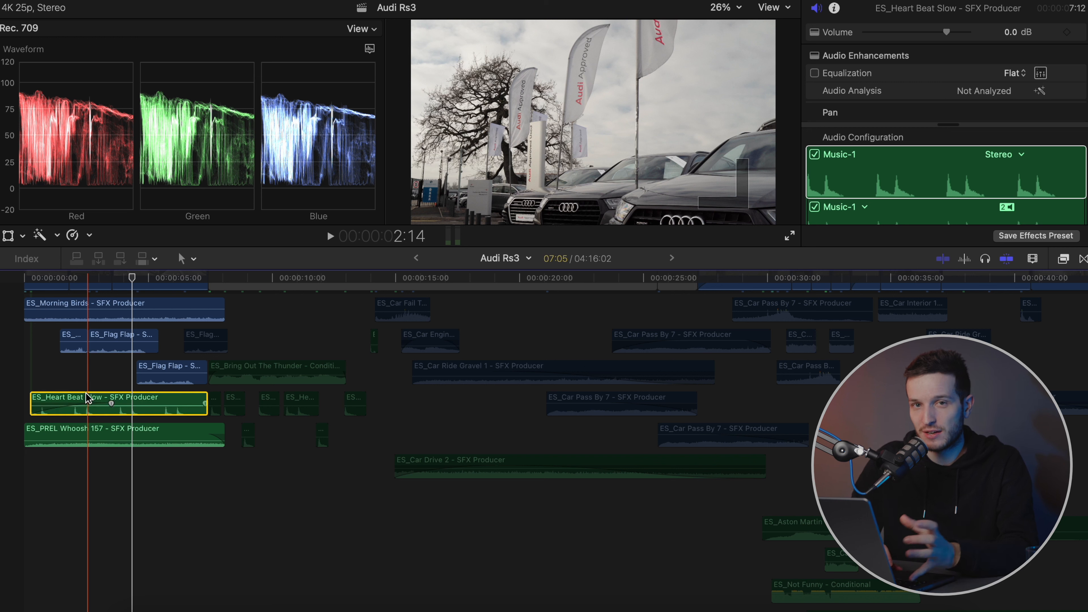
key("Home")
key("space")
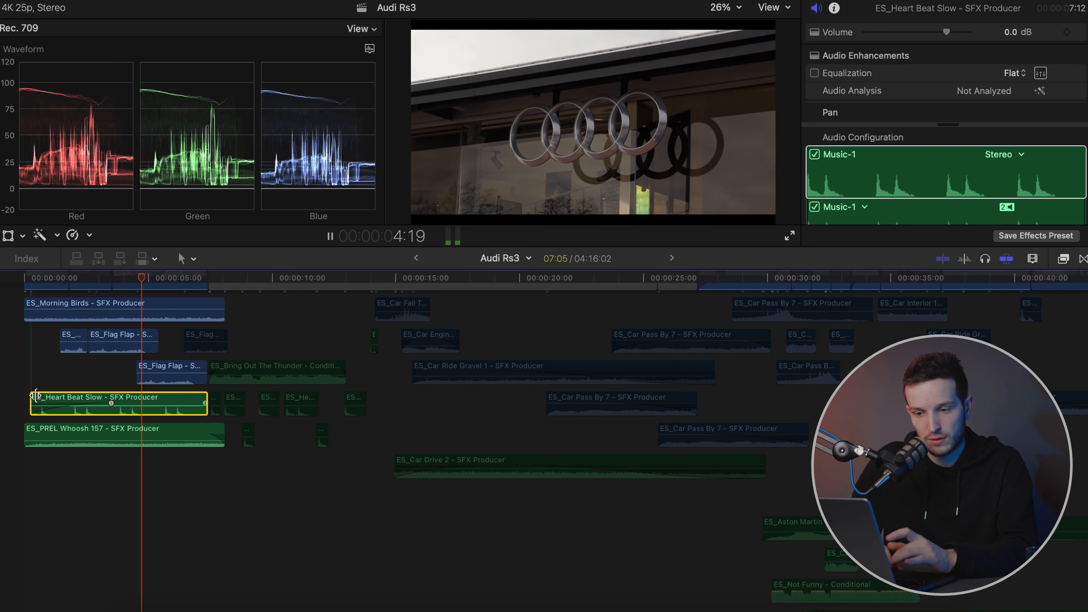
key("space")
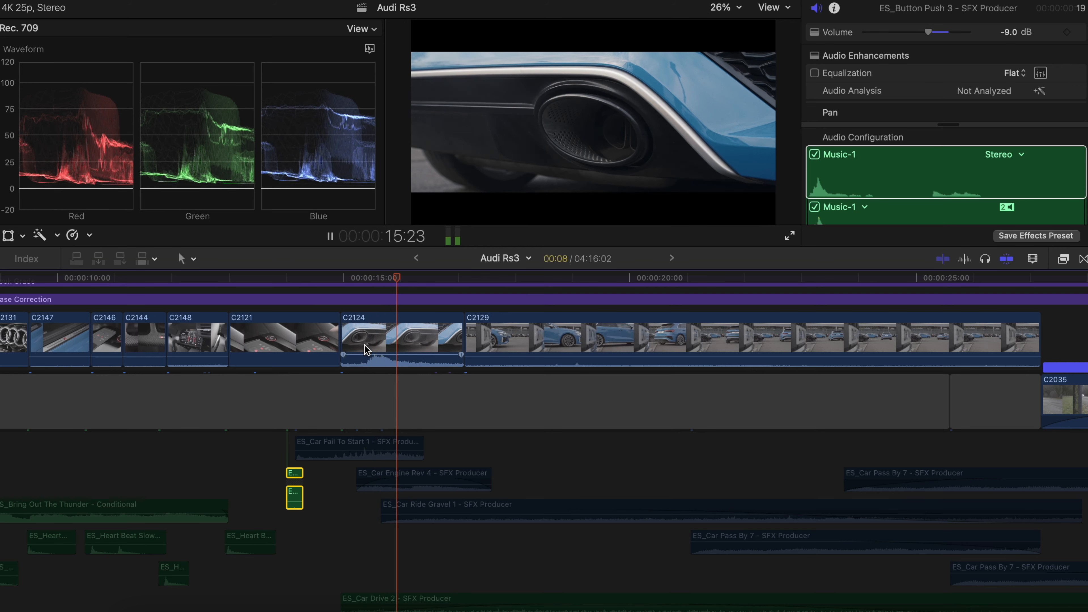
Enable ES_Car Fail To Start 1 and ES_Car Engine Rev 4 below clips C2121 and C2124, and play that section
key("space")
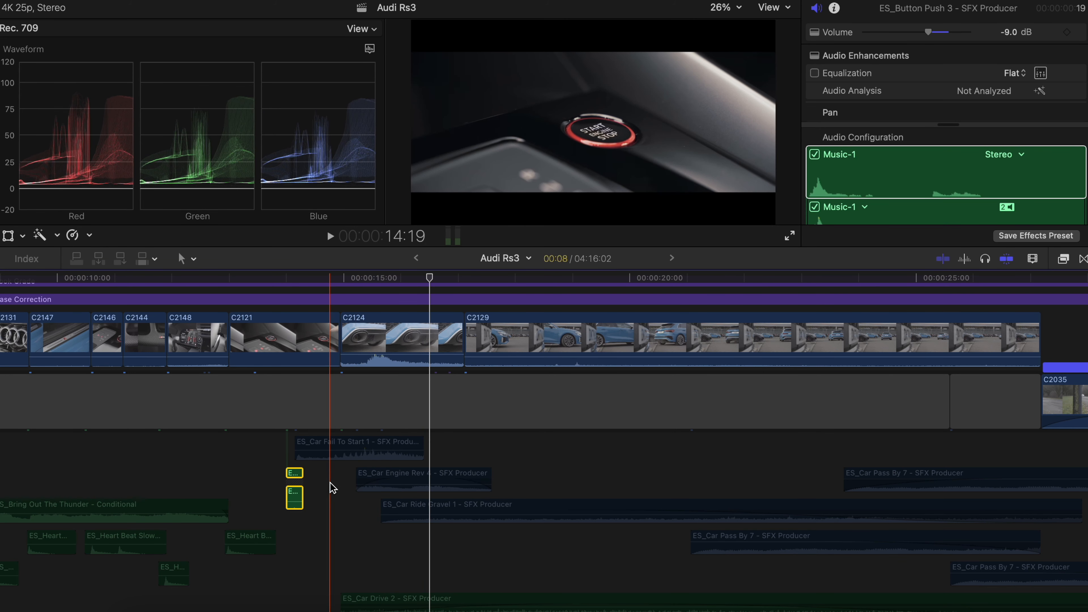
left_click_drag(291, 442, 468, 511)
key("space")
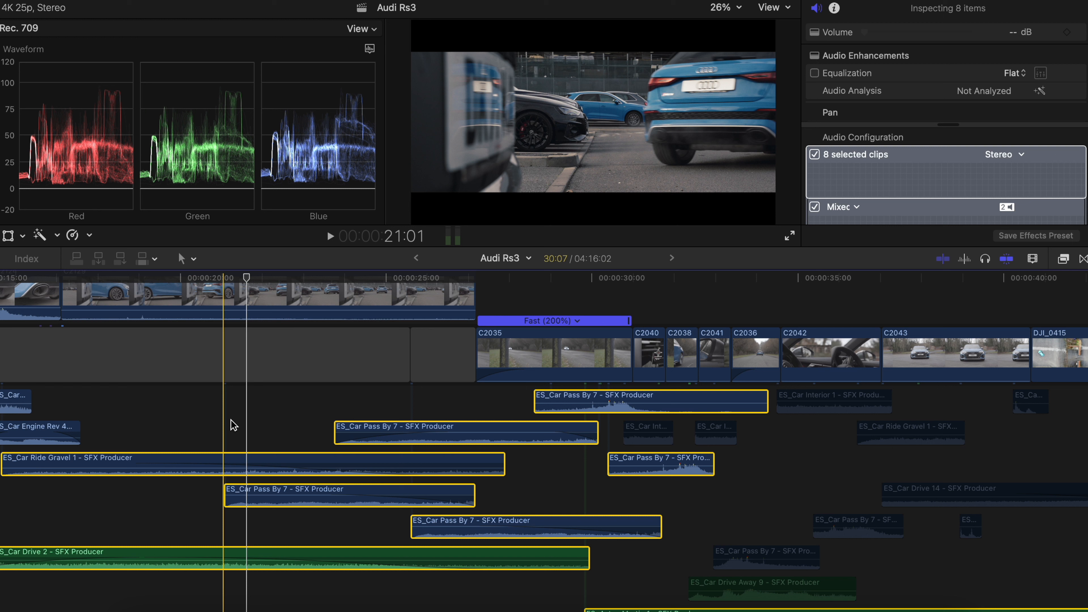
Play the layered car pass-by effects under clip C2129, and the interior sound from the start of clip C2040
left_click(227, 414)
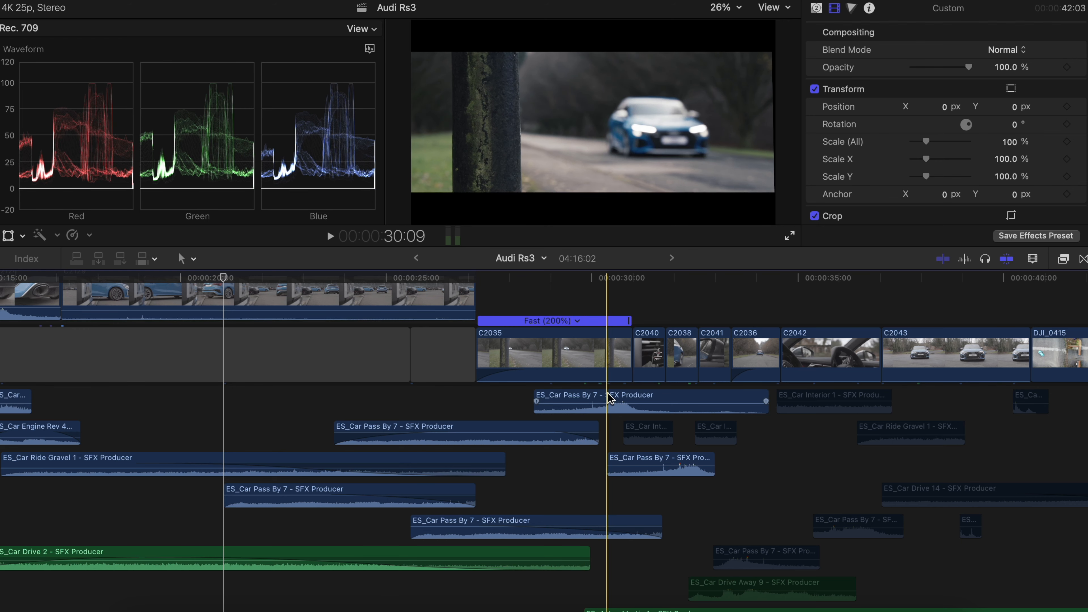
key("space")
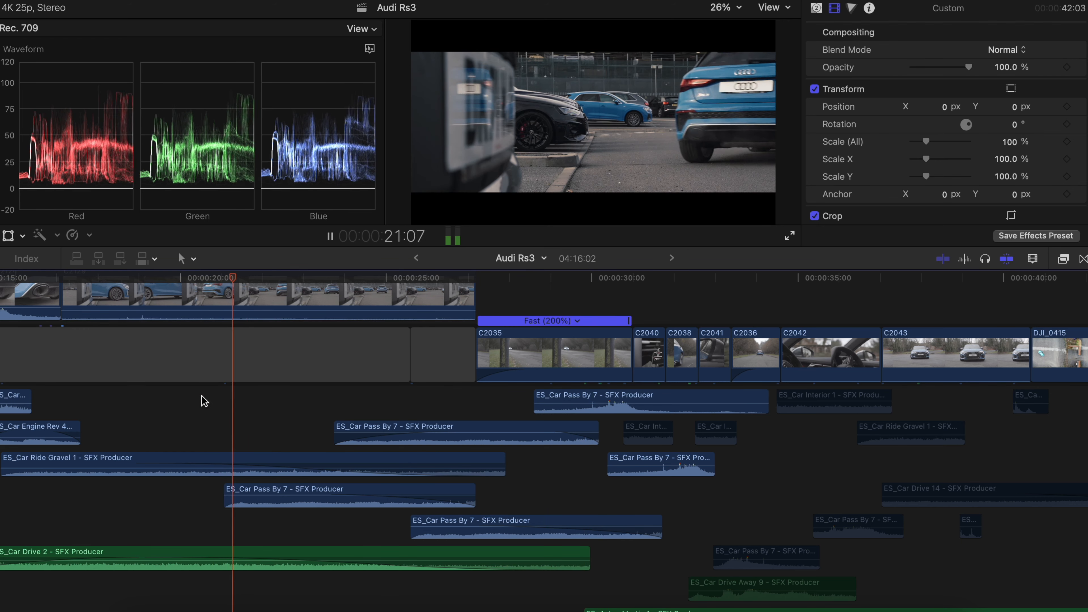
key("space")
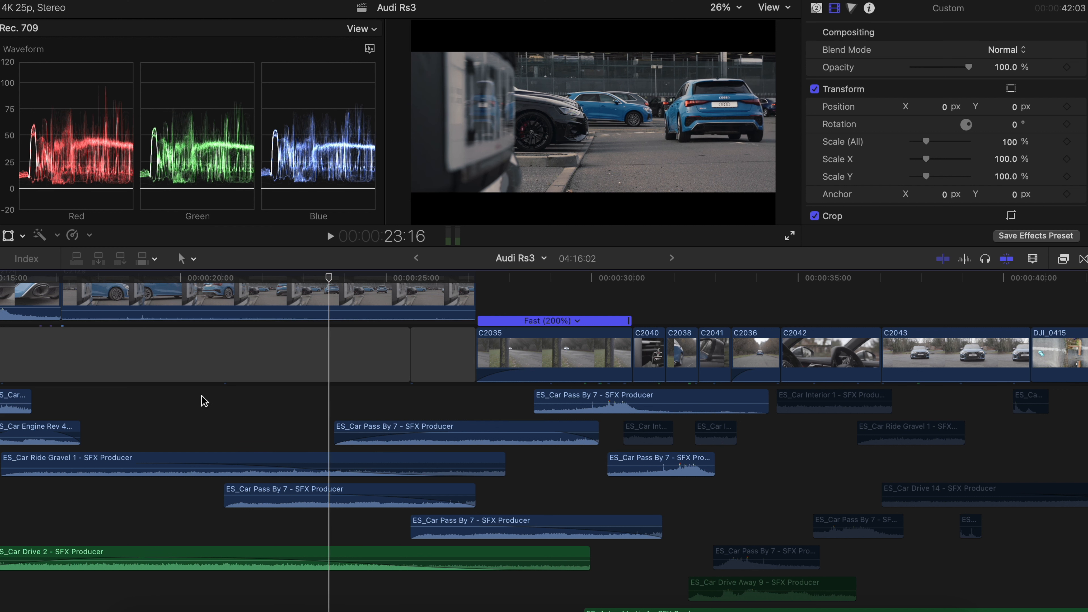
key("space")
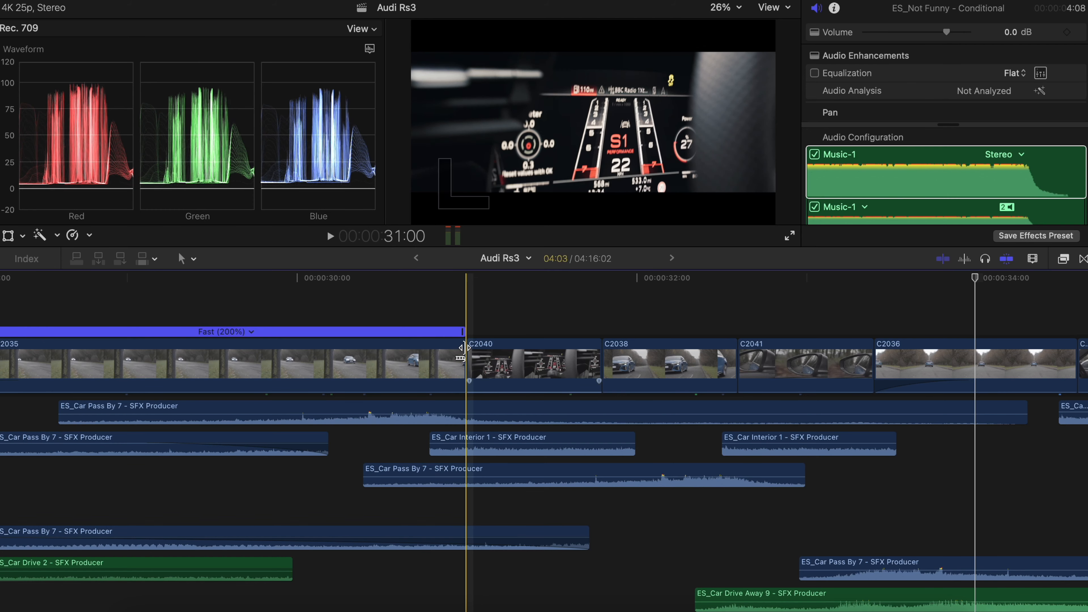
key("space")
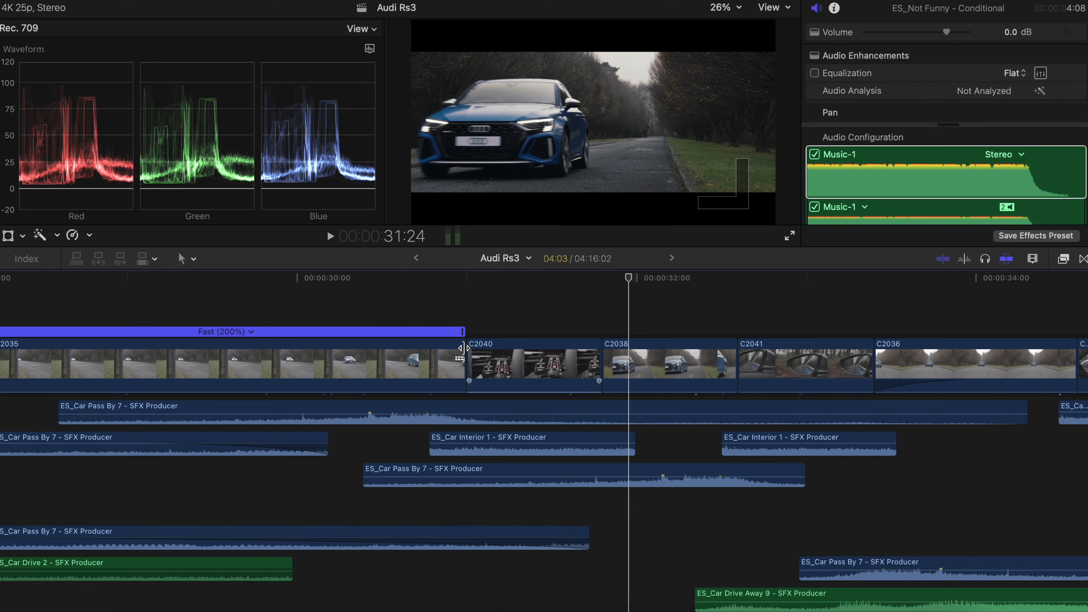